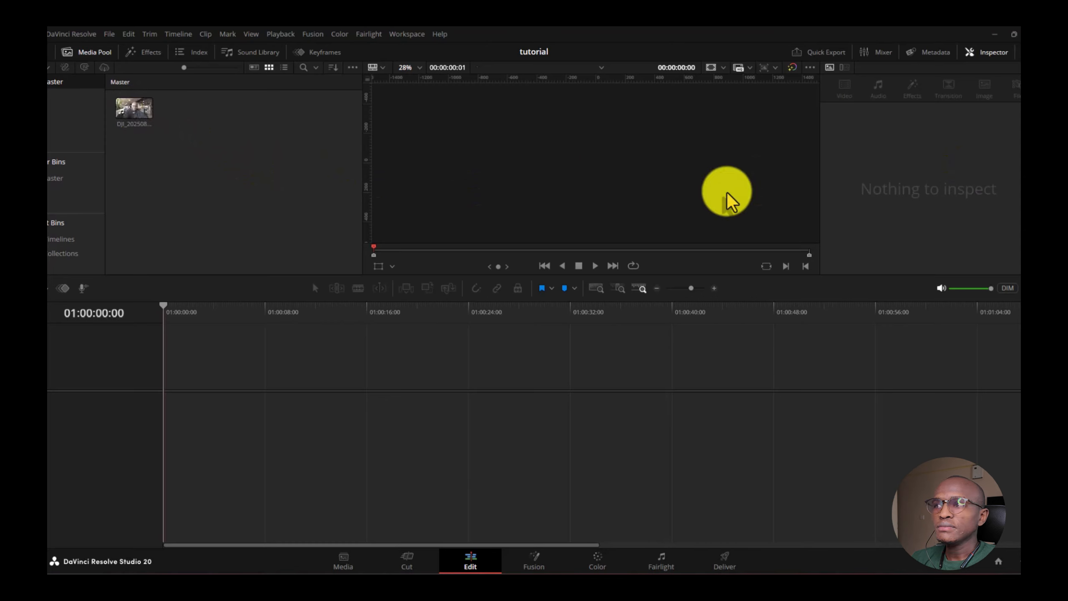
# - Make Timeline 1 from the DJI clip using Create New Timeline Using Selected Clips
pyautogui.click(128, 109)
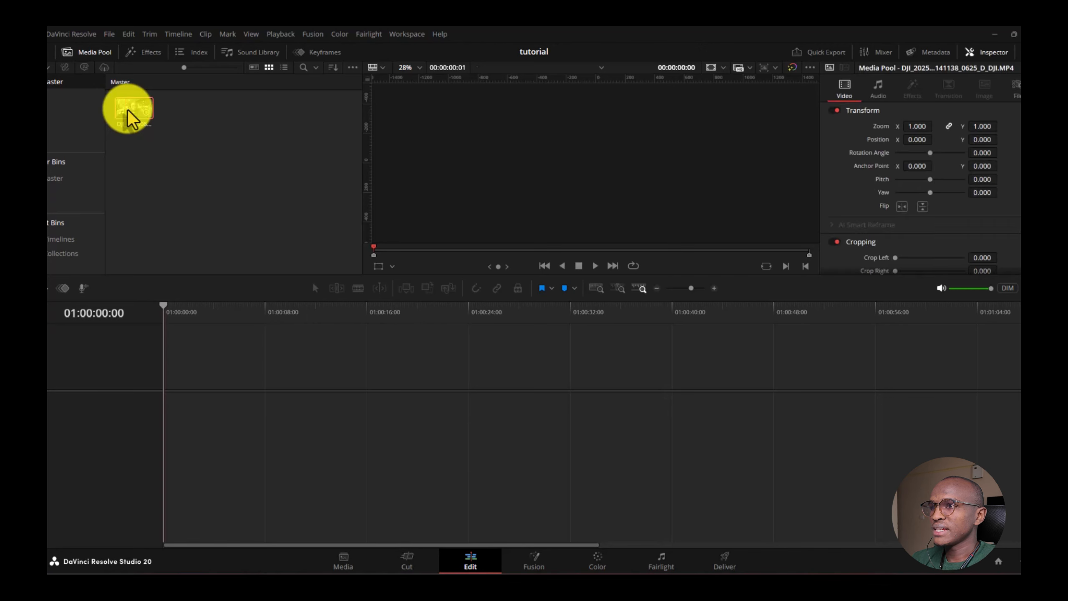
pyautogui.rightClick(128, 110)
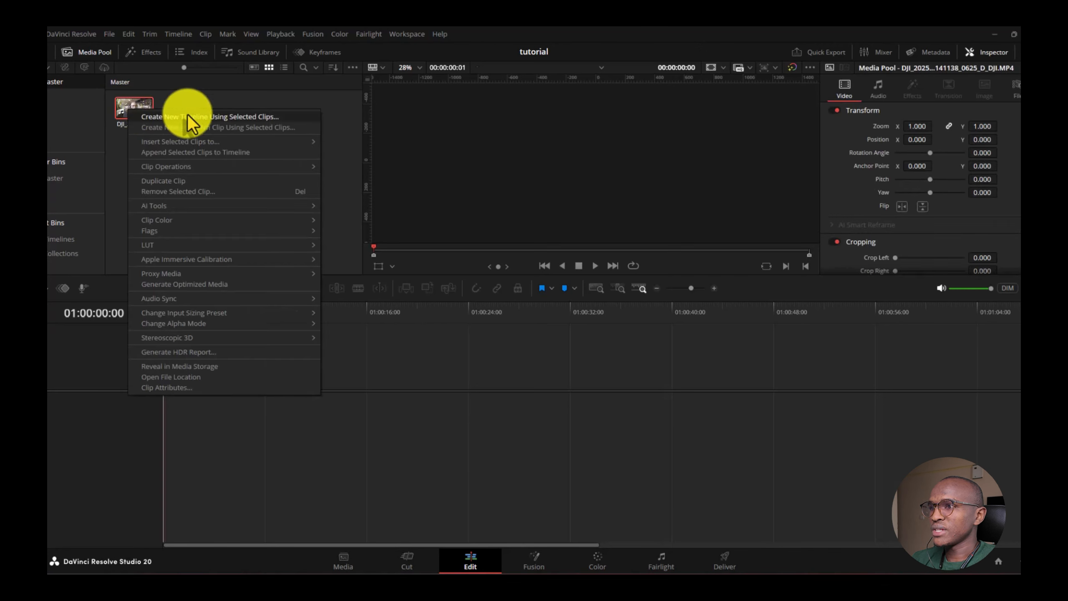
pyautogui.click(252, 118)
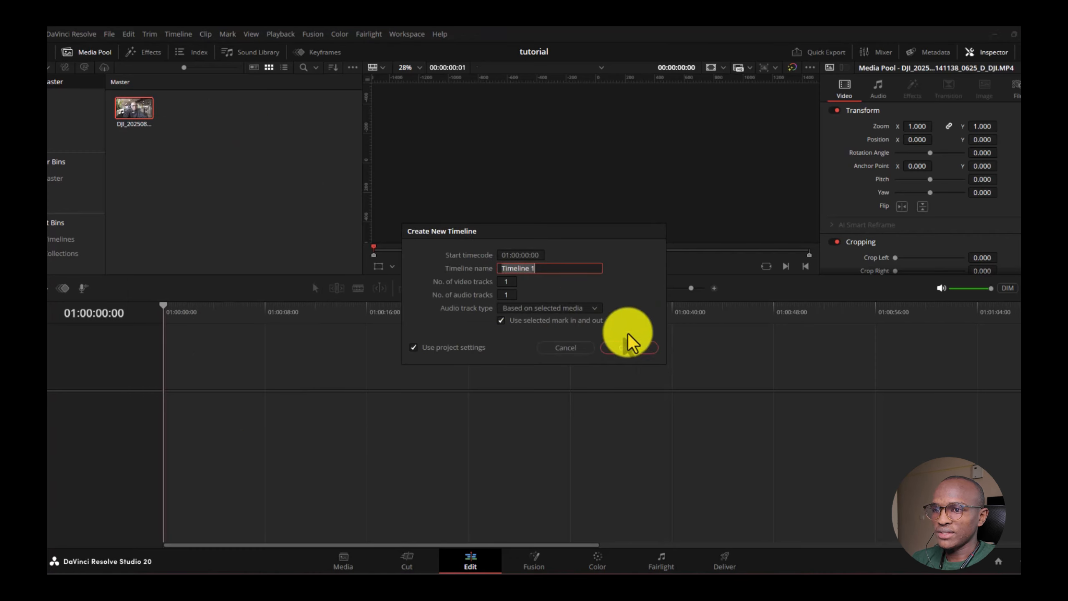
pyautogui.click(632, 349)
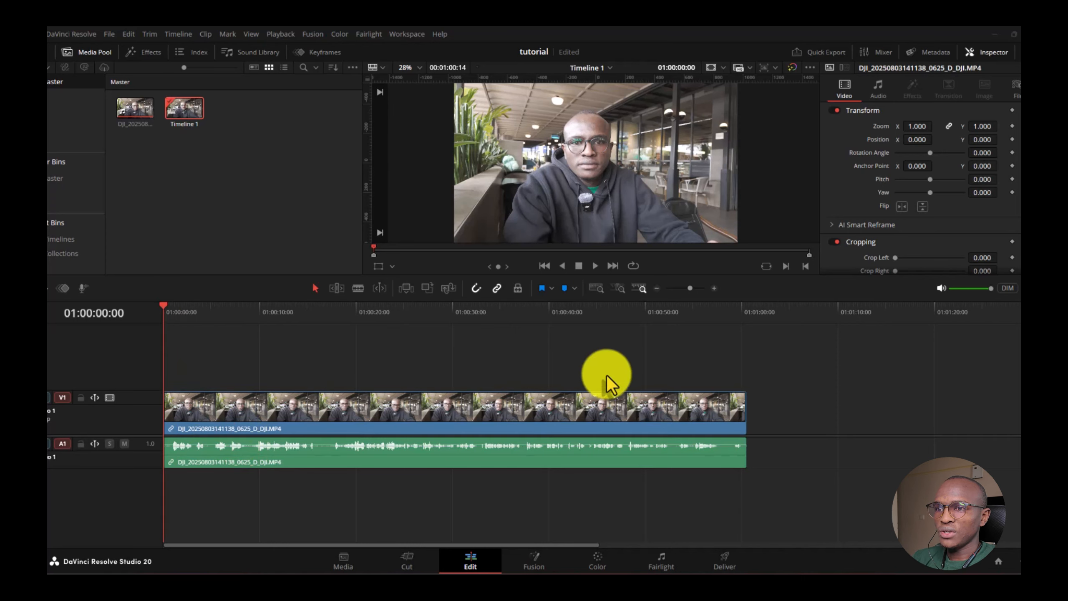
# - Play Timeline 1 briefly and show the clip's File details in the Inspector
pyautogui.click(595, 266)
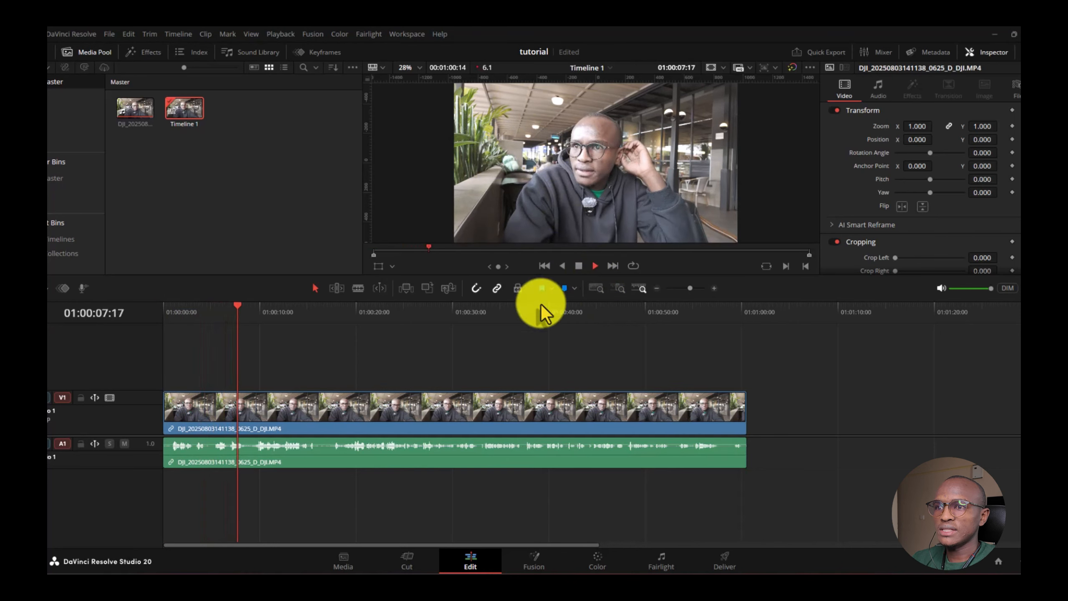
pyautogui.click(577, 266)
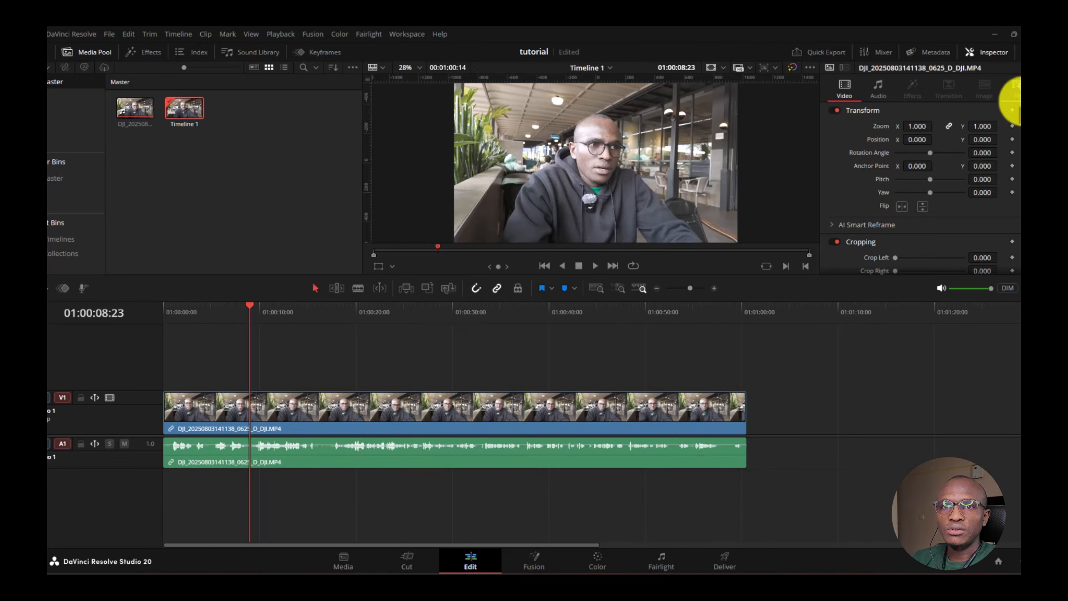
pyautogui.click(1015, 90)
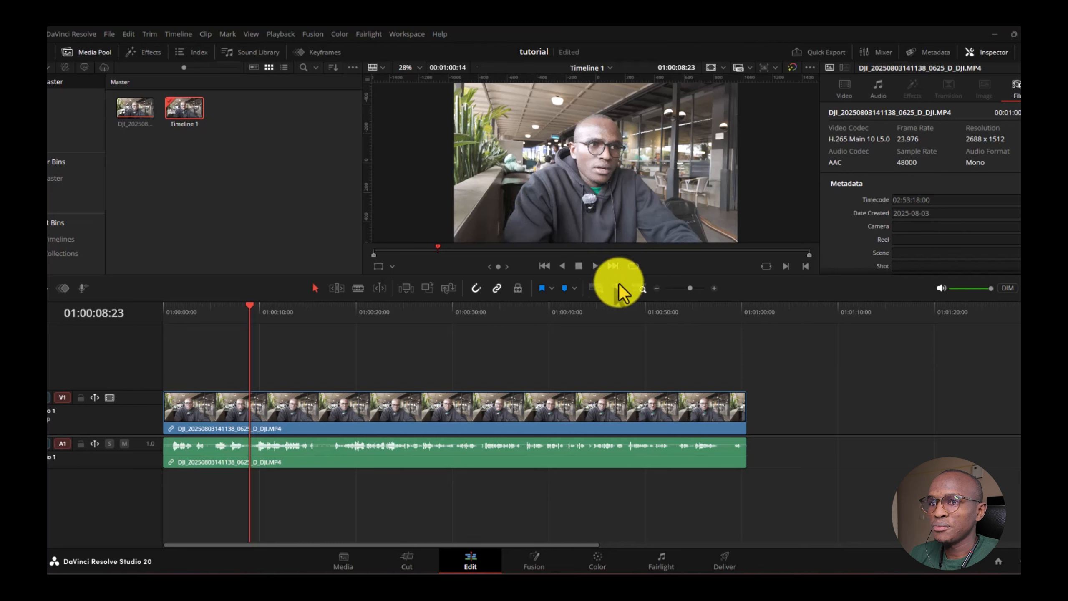
# - Play the timeline again, stop it, and select the DJI clip in the Media Pool
pyautogui.press('space')
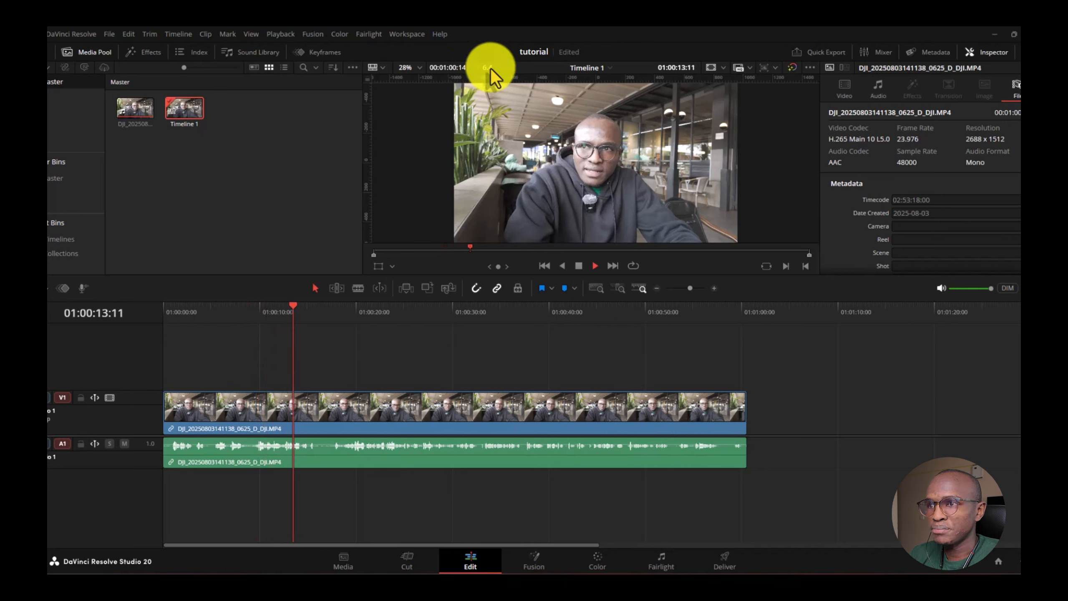
pyautogui.click(579, 265)
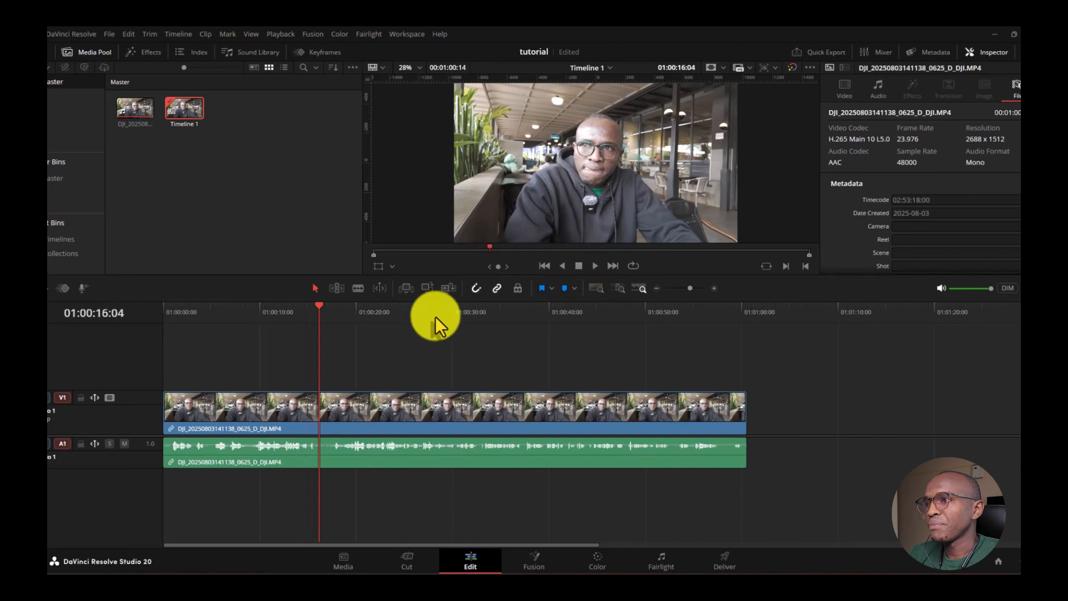
pyautogui.click(130, 113)
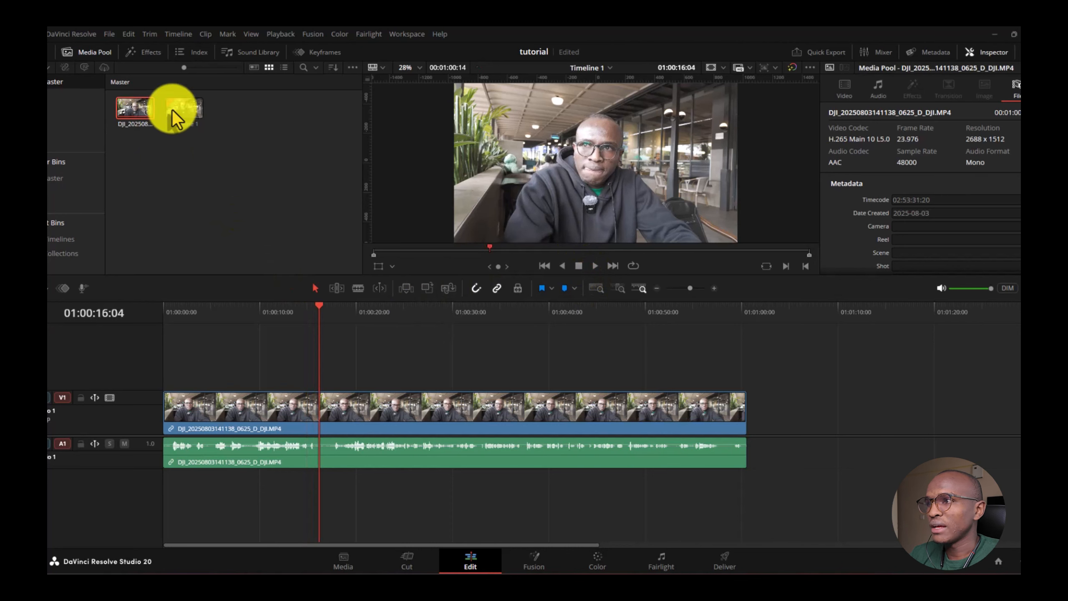
# - Nudge the playhead to 01:00:16:23 and run Proxy Media > Generate Proxy Media on the DJI clip
pyautogui.rightClick(137, 107)
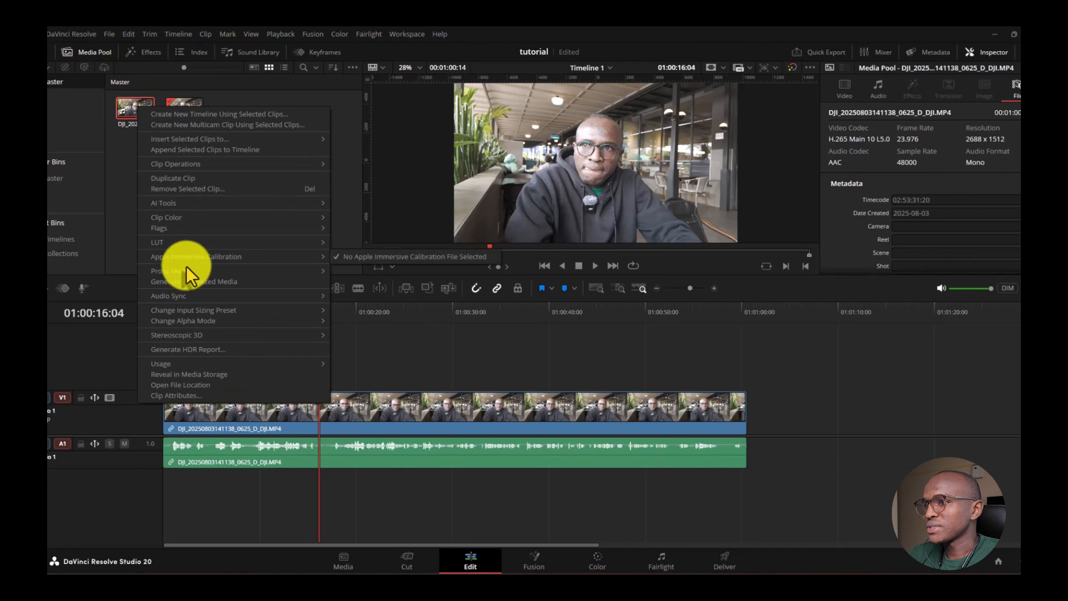
pyautogui.moveTo(164, 270)
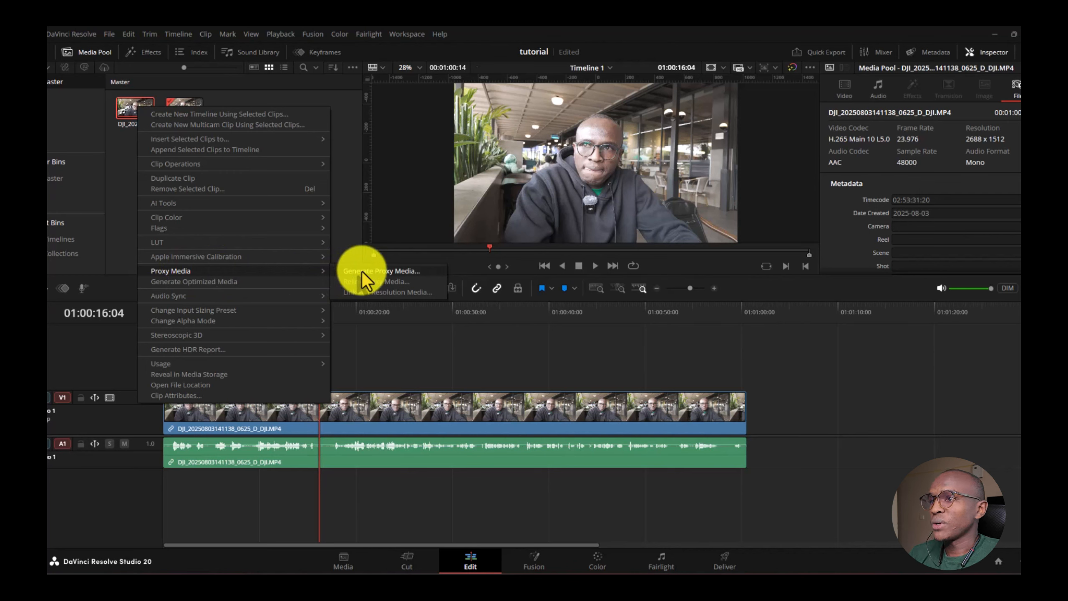
pyautogui.click(310, 170)
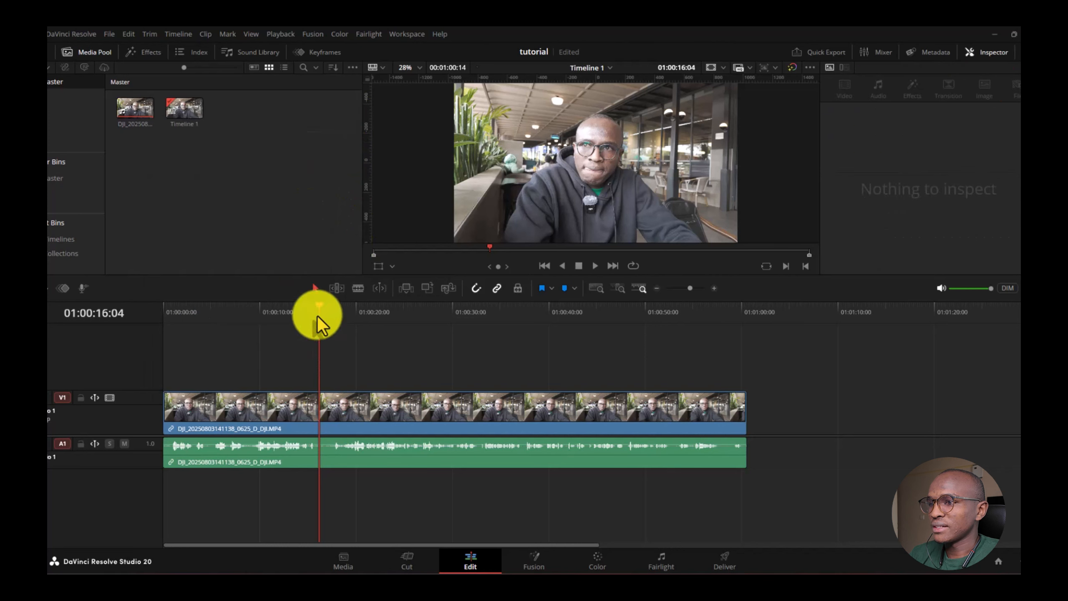
pyautogui.moveTo(319, 309); pyautogui.dragTo(327, 314)
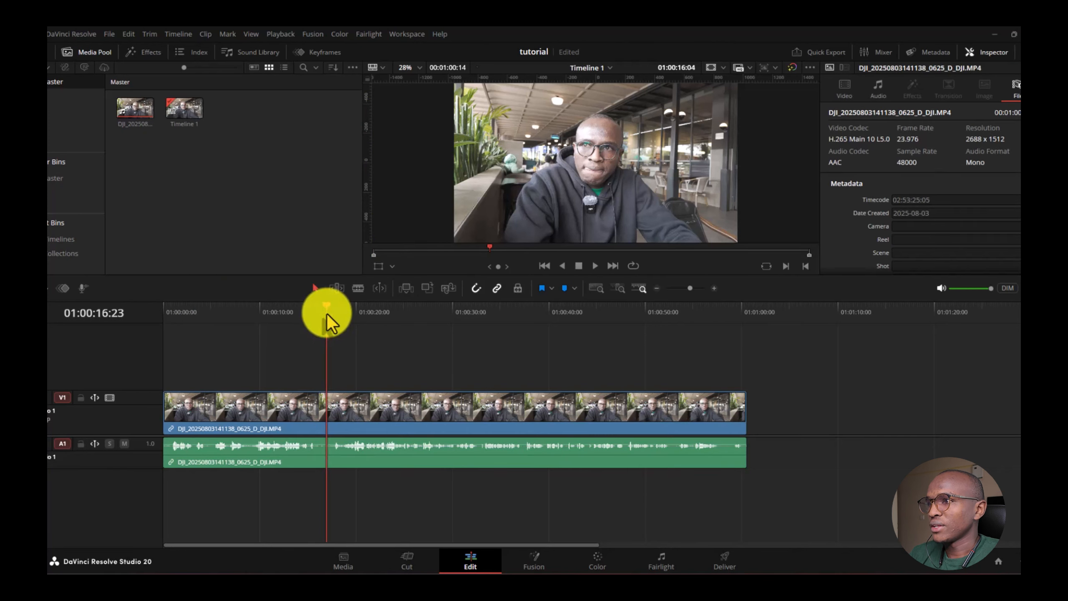
pyautogui.rightClick(135, 108)
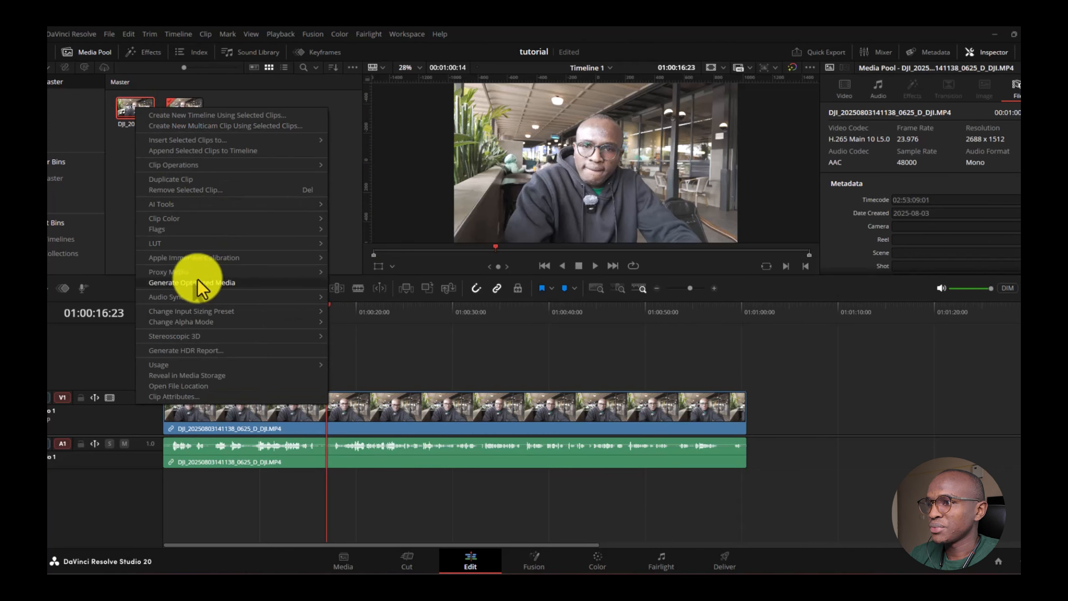
pyautogui.moveTo(201, 273)
pyautogui.click(393, 279)
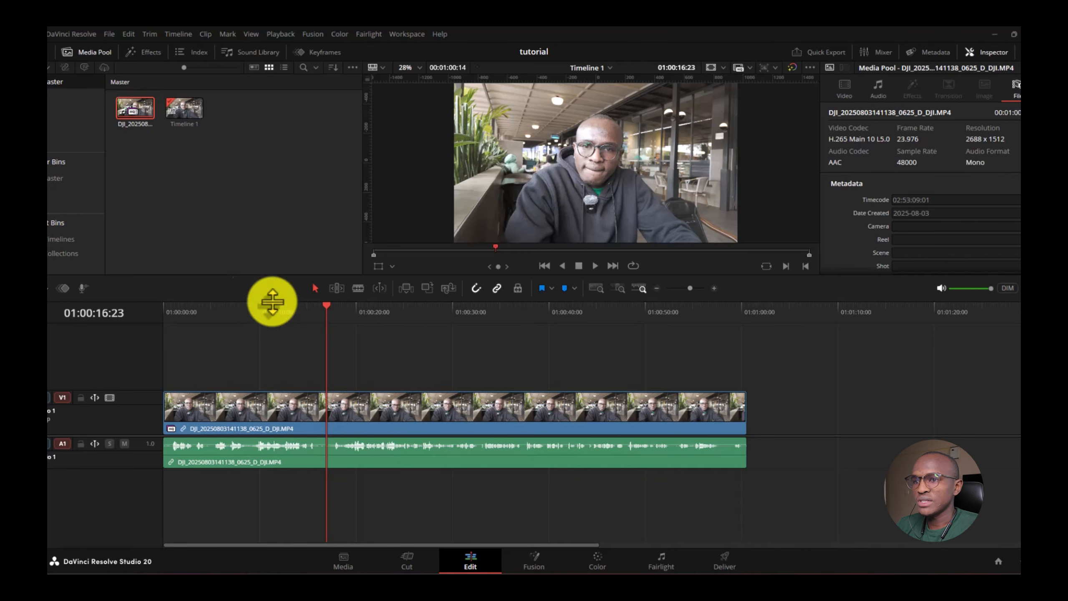
# - Play and stop a stretch of the timeline, then bring up the Playback menu
pyautogui.click(597, 265)
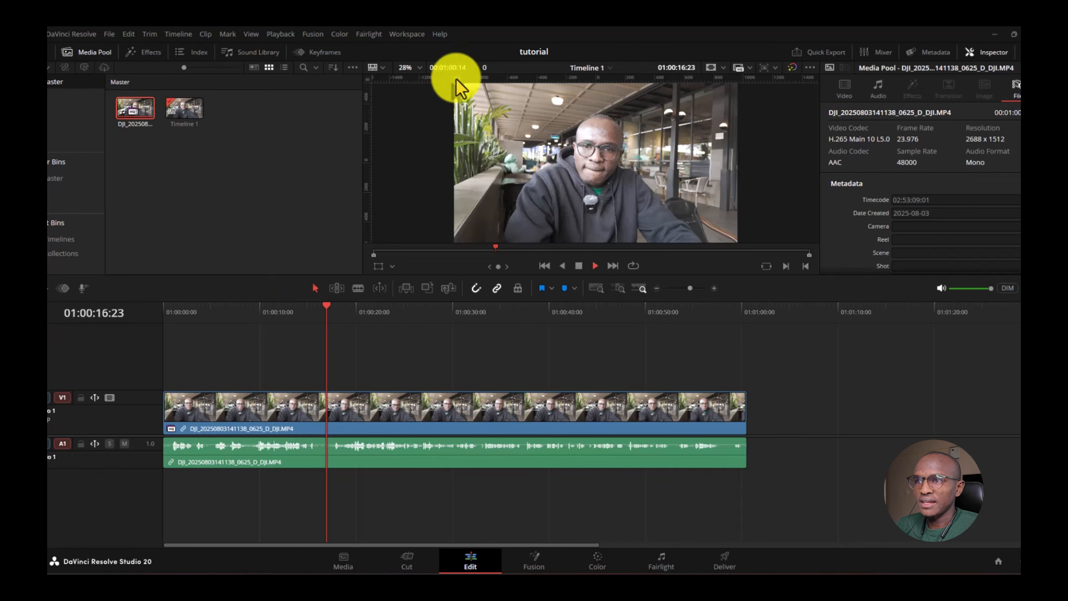
pyautogui.click(576, 268)
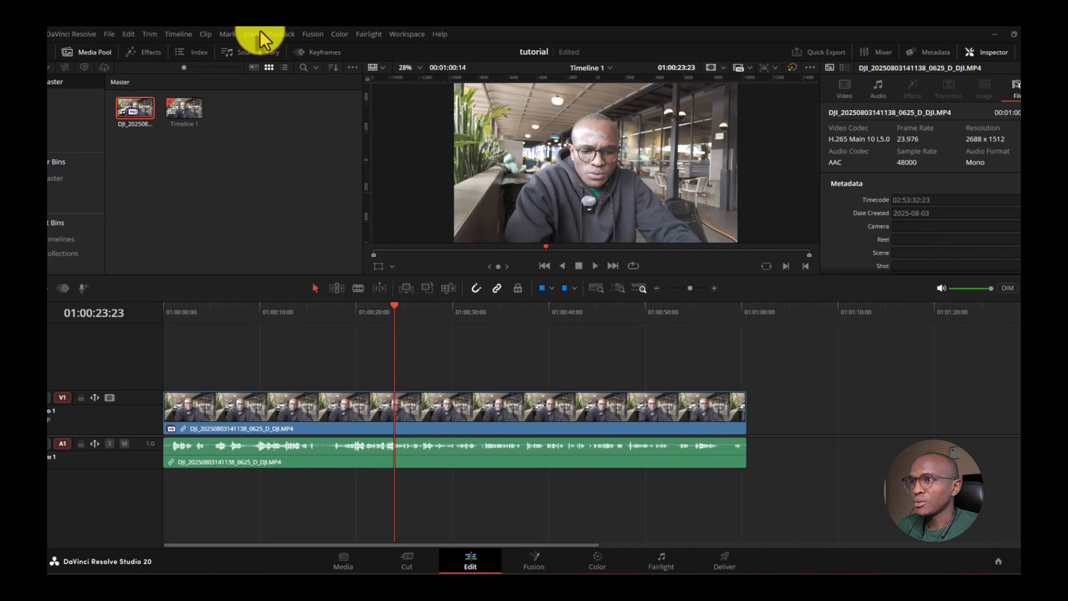
pyautogui.click(282, 35)
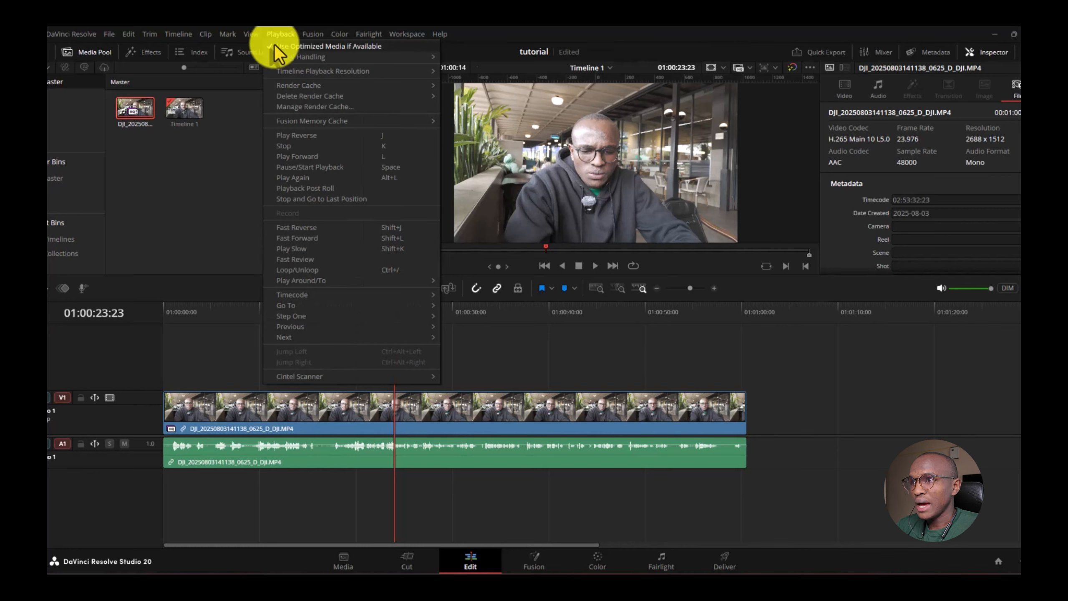
pyautogui.moveTo(285, 58)
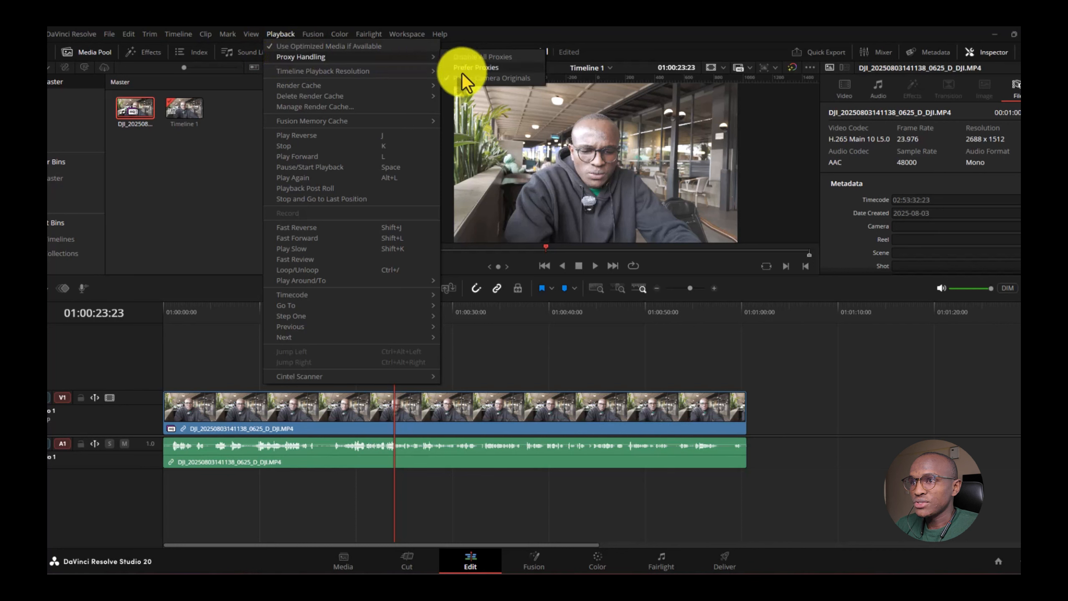
pyautogui.click(484, 68)
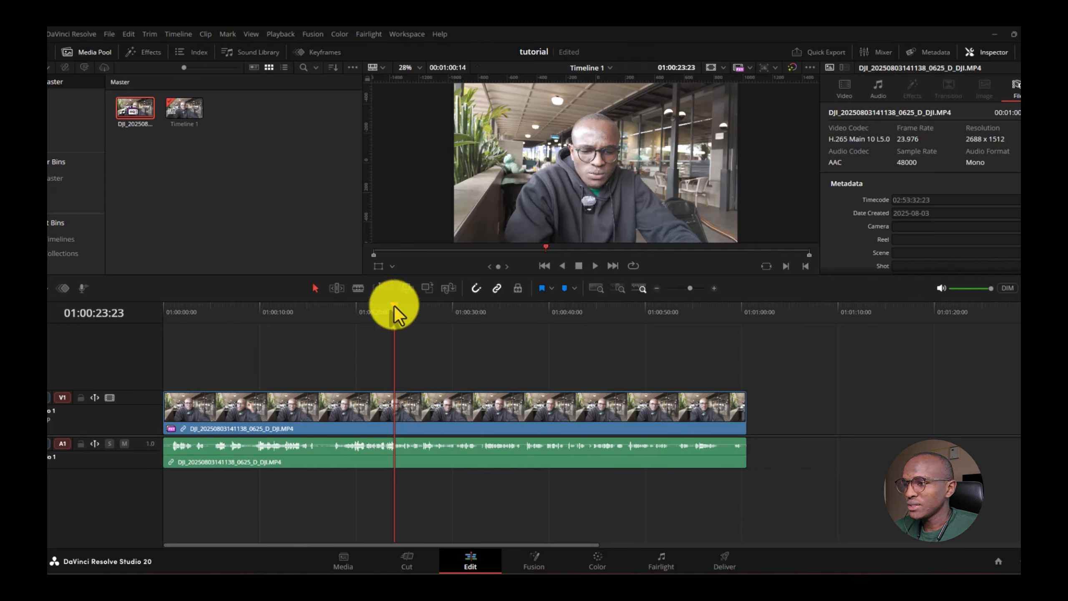
pyautogui.moveTo(395, 307); pyautogui.dragTo(159, 309)
pyautogui.press('space')
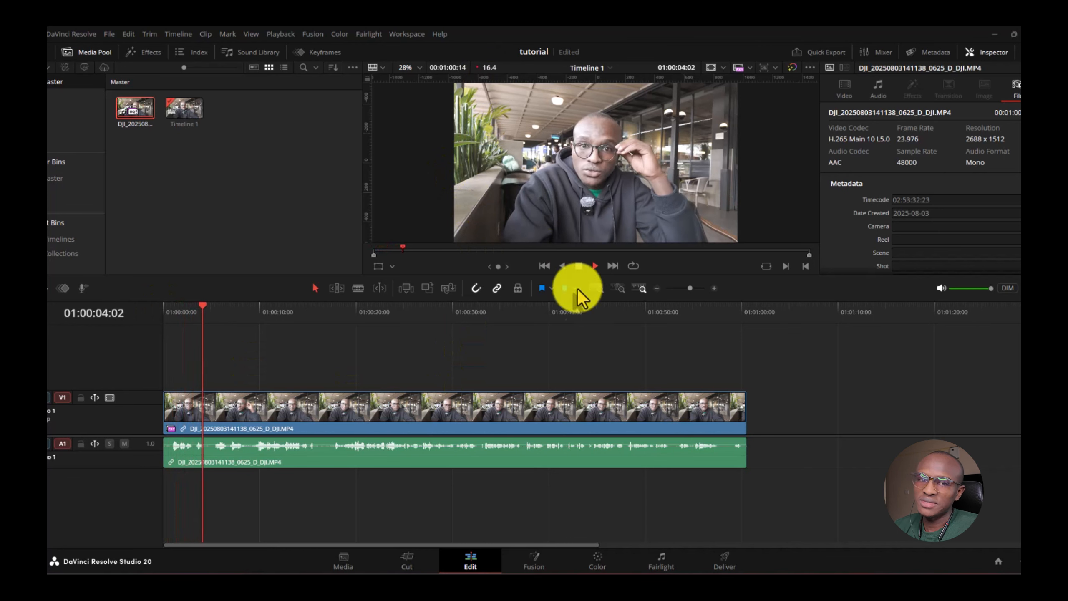
pyautogui.click(580, 267)
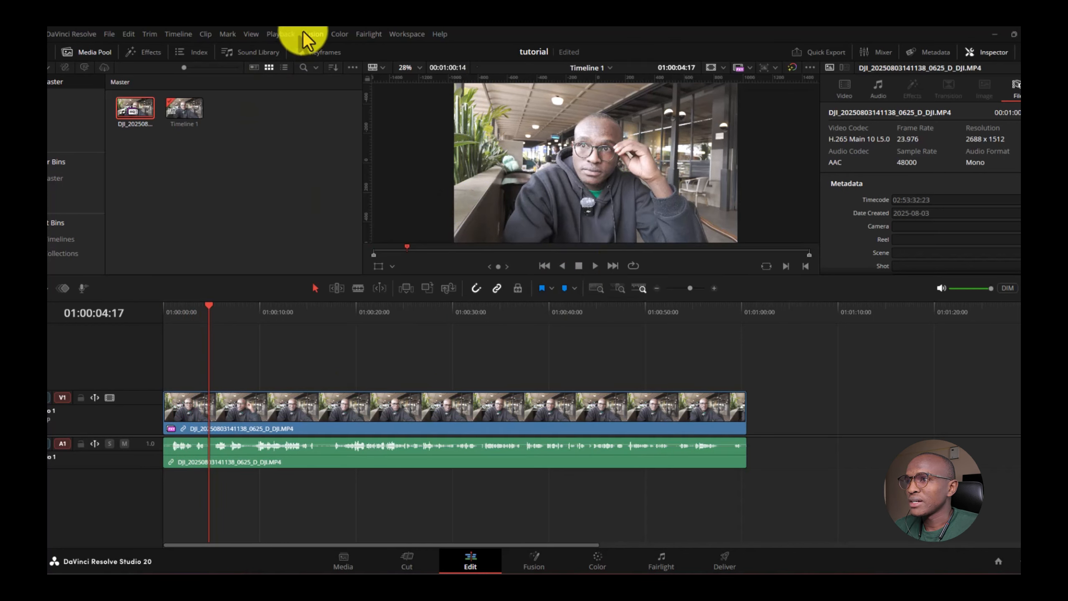
pyautogui.click(286, 34)
pyautogui.moveTo(396, 57)
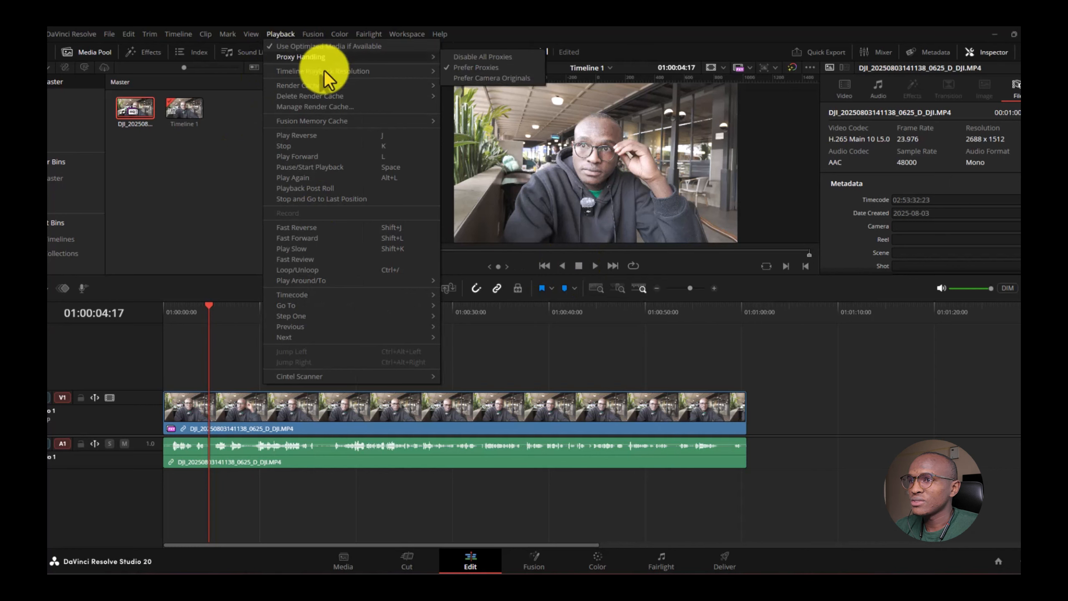
pyautogui.moveTo(306, 71)
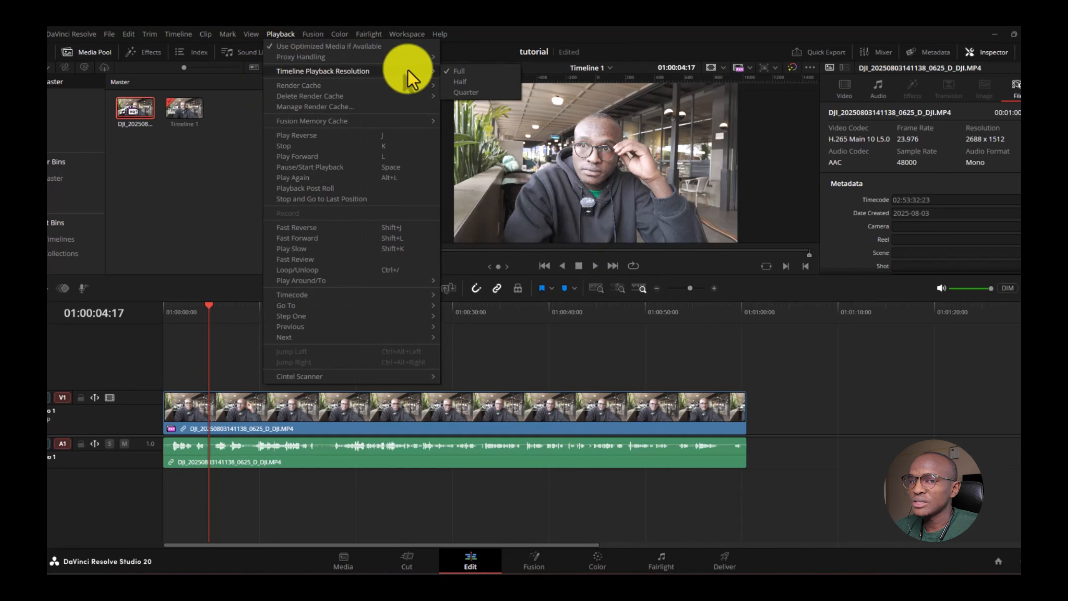
pyautogui.click(461, 81)
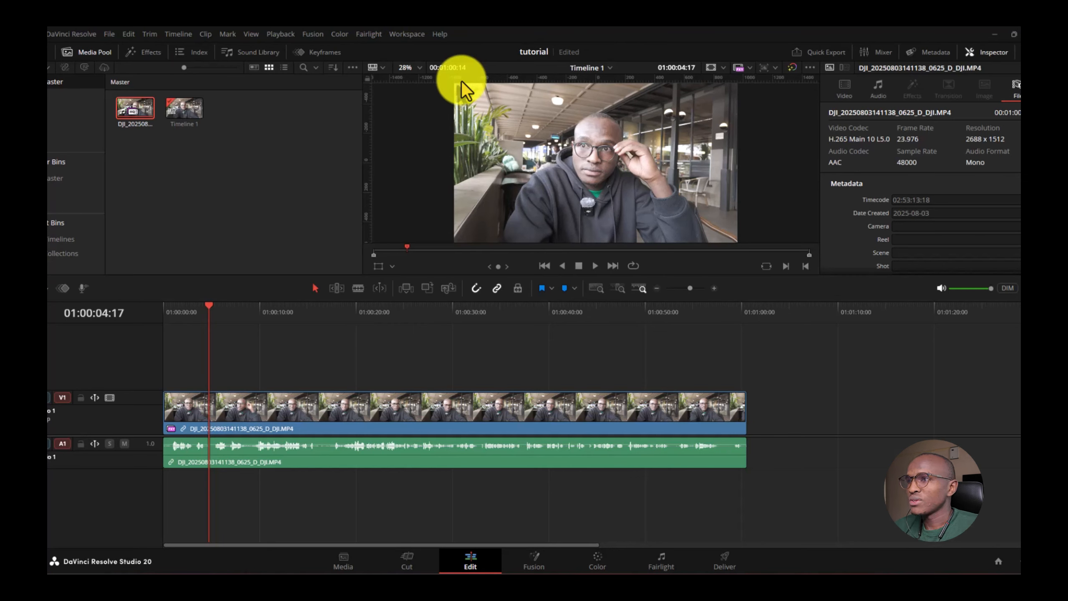
# - Delete all render cache via Playback > Delete Render Cache > All, then recheck the Playback menu
pyautogui.click(288, 33)
pyautogui.moveTo(307, 95)
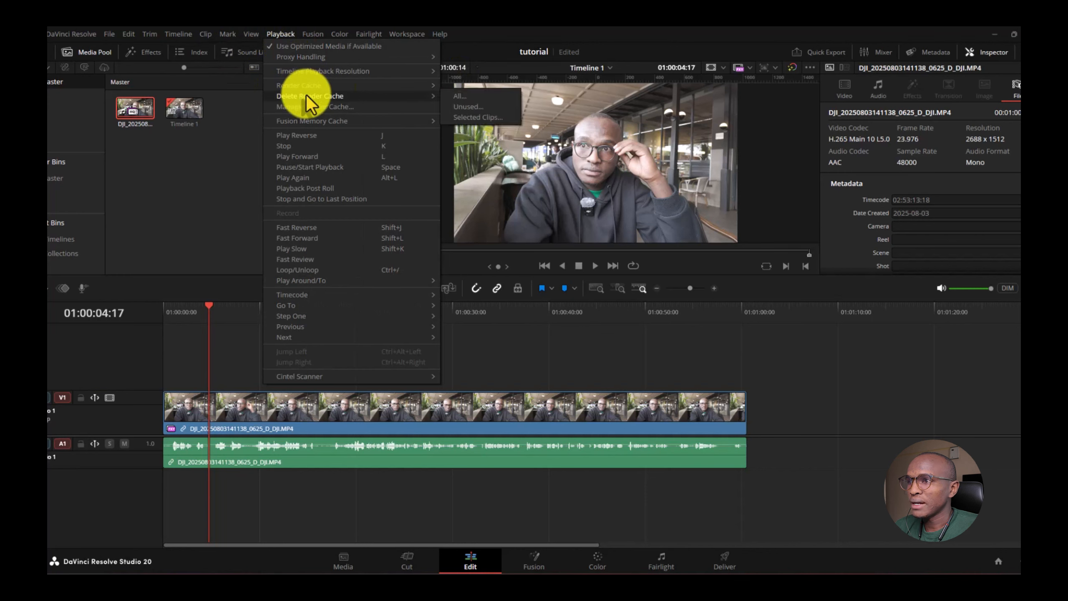
pyautogui.moveTo(357, 85)
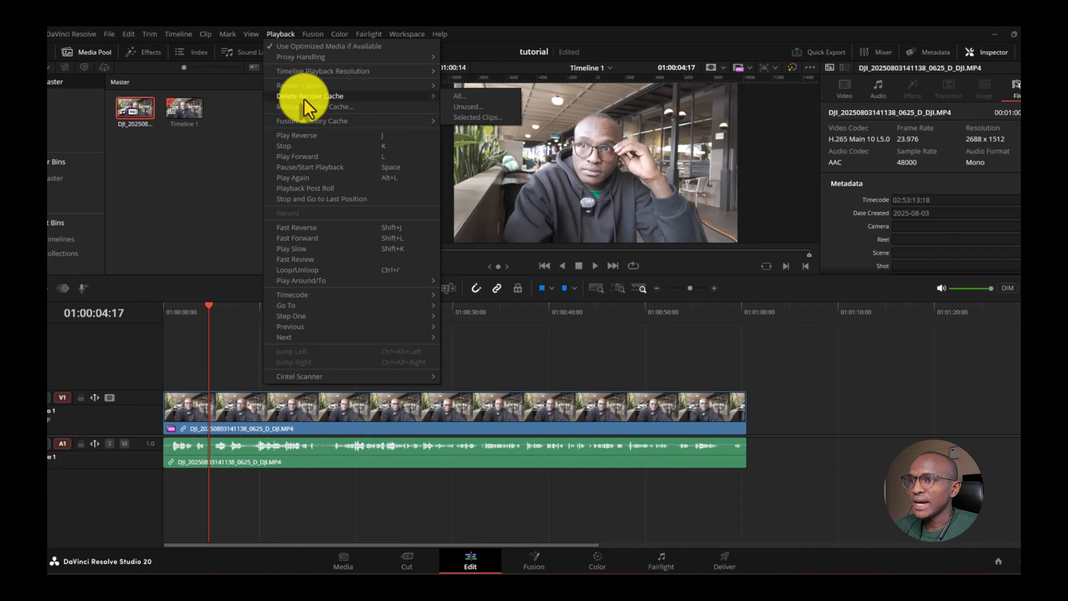
pyautogui.click(475, 98)
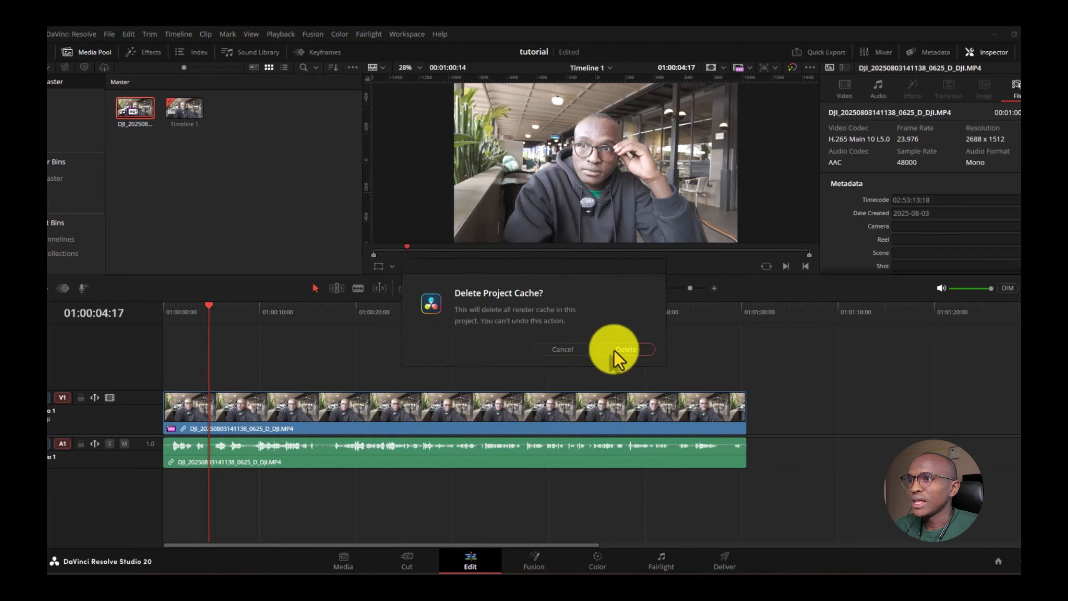
pyautogui.click(613, 351)
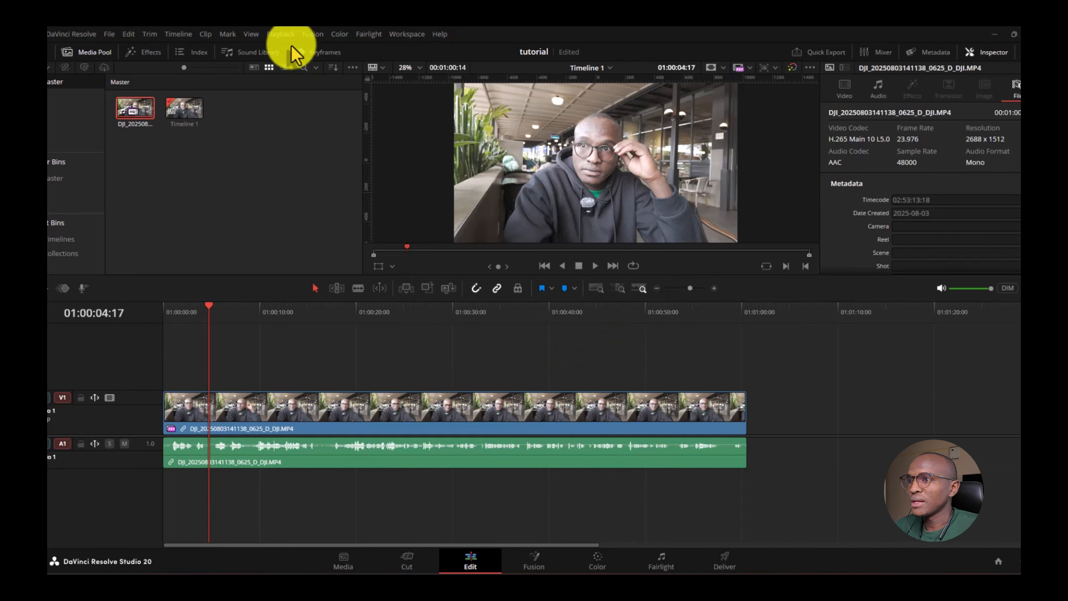
pyautogui.click(283, 36)
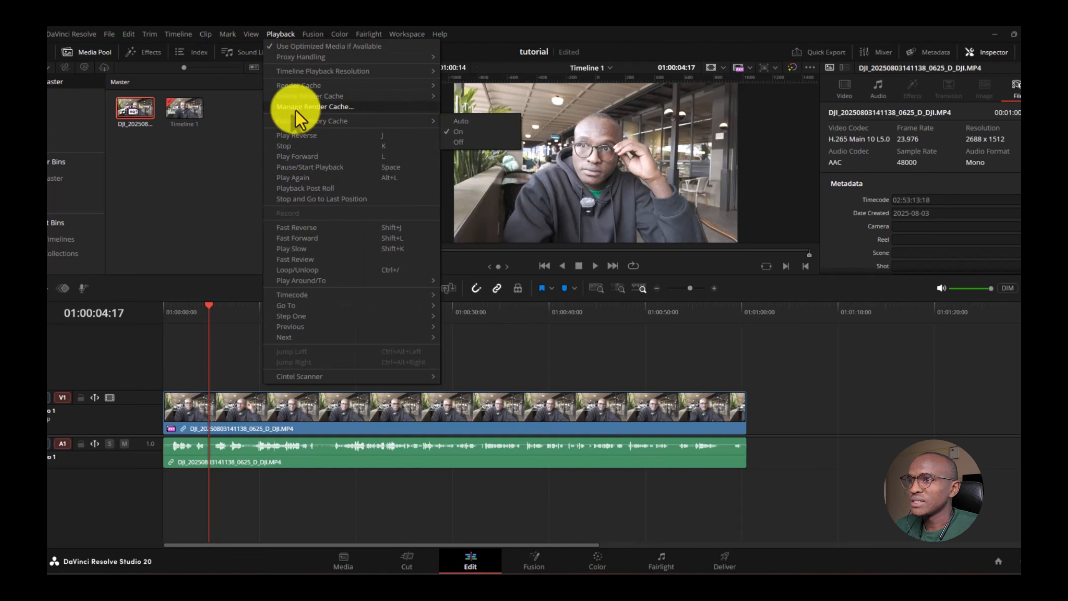
pyautogui.click(535, 339)
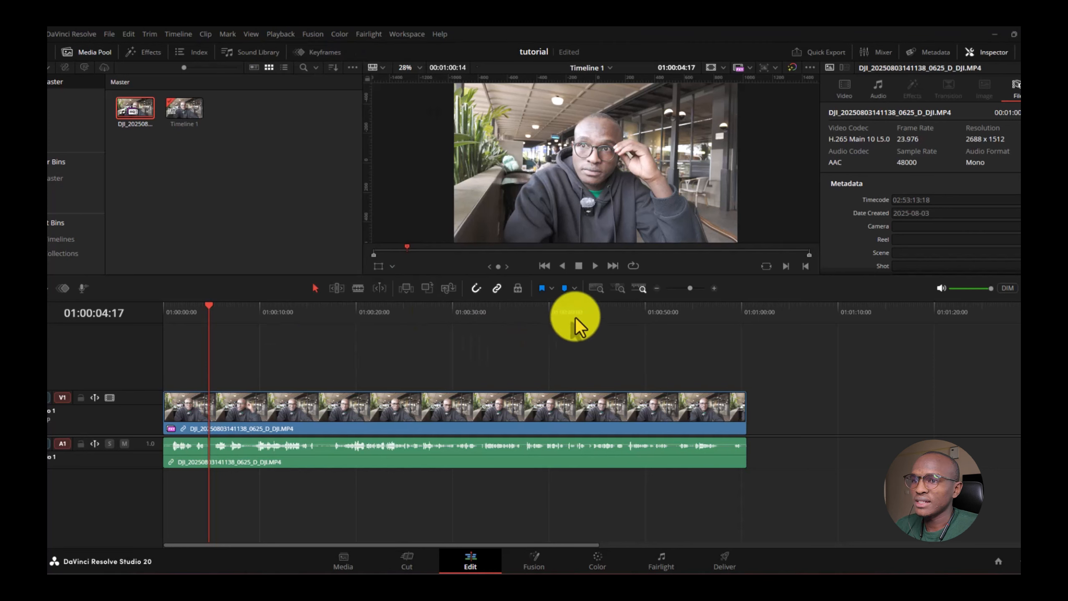
# - Play the clip's opening seconds, scrub back, replay from the start, and stop at 01:00:08:03
pyautogui.click(594, 266)
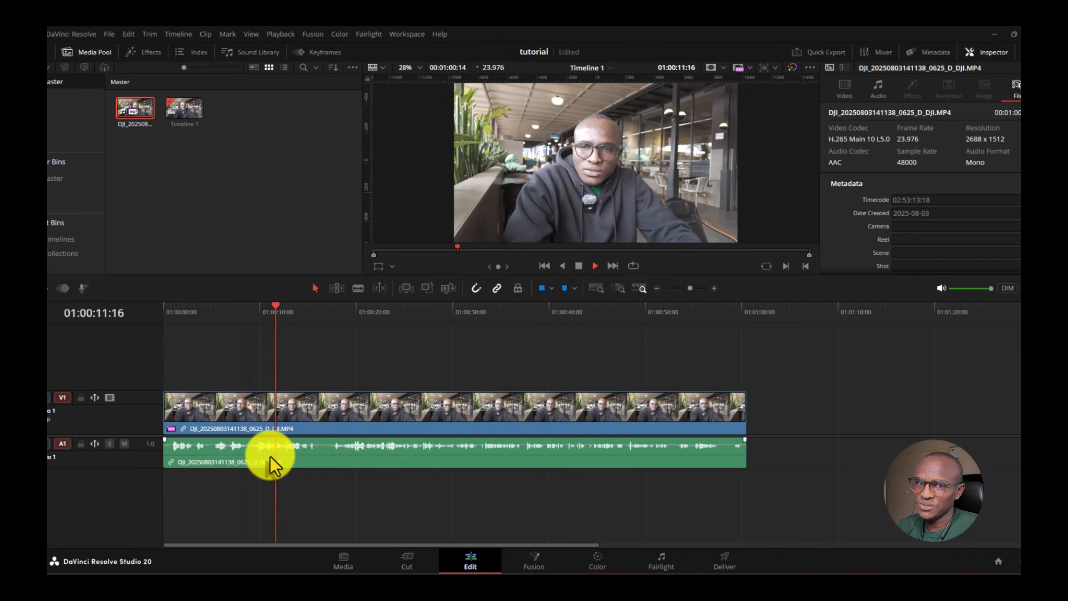
pyautogui.press('space')
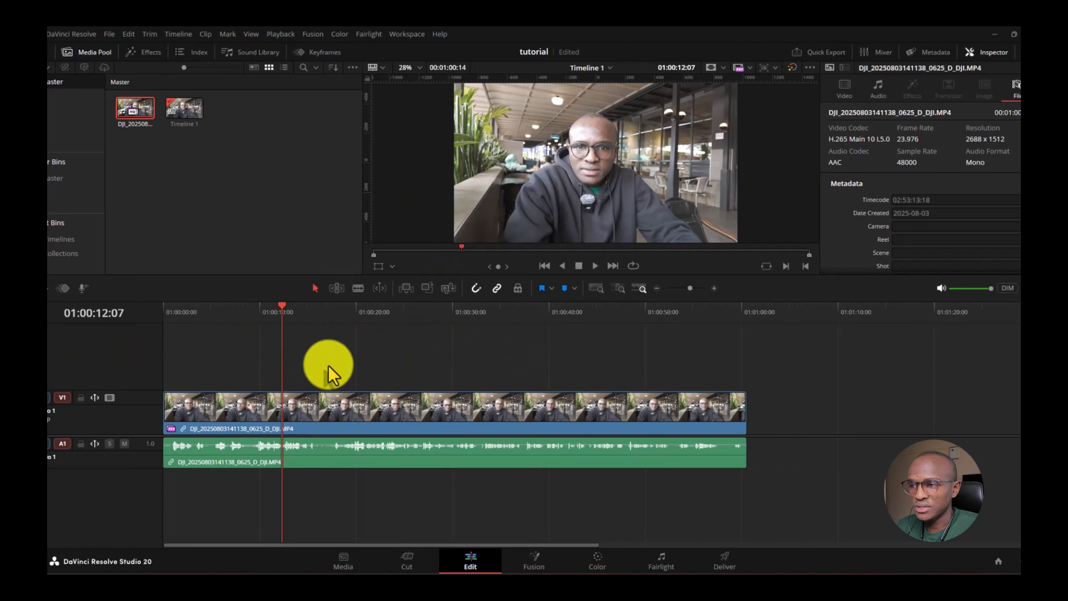
pyautogui.moveTo(303, 364); pyautogui.dragTo(143, 364)
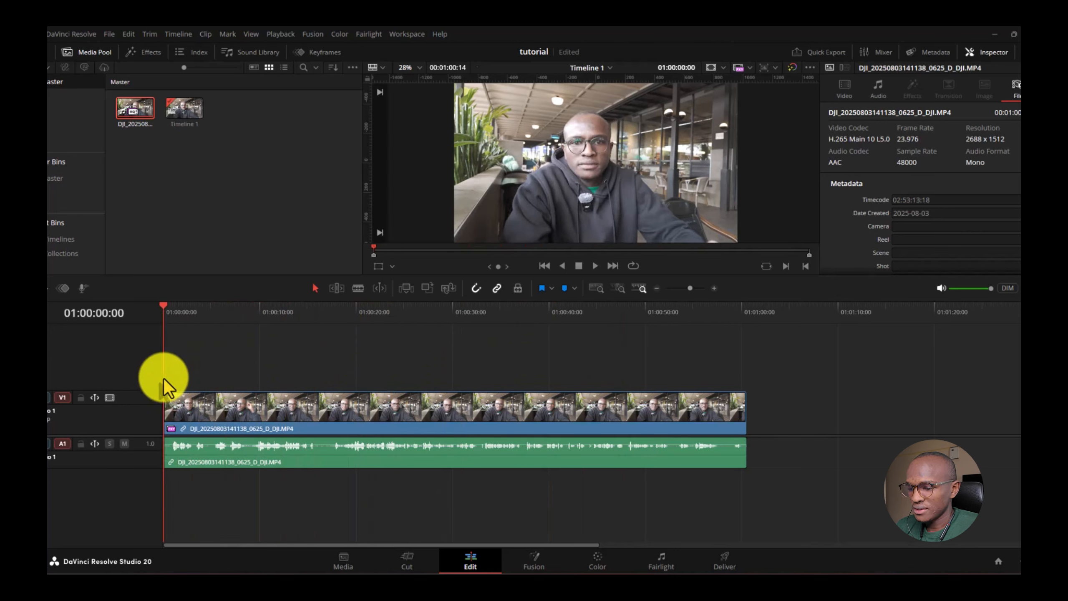
pyautogui.press('space')
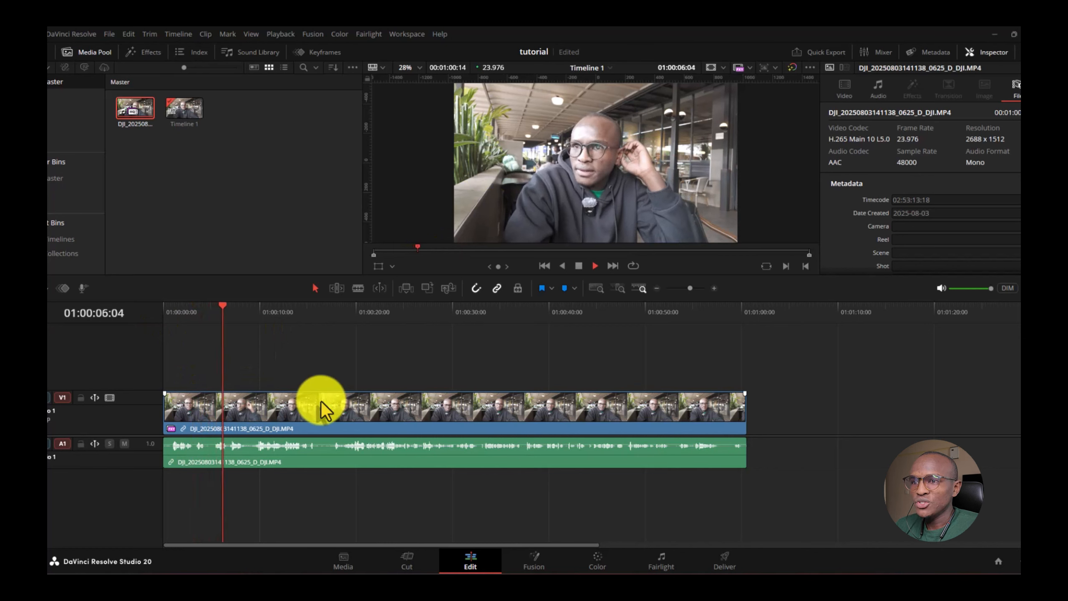
pyautogui.click(579, 268)
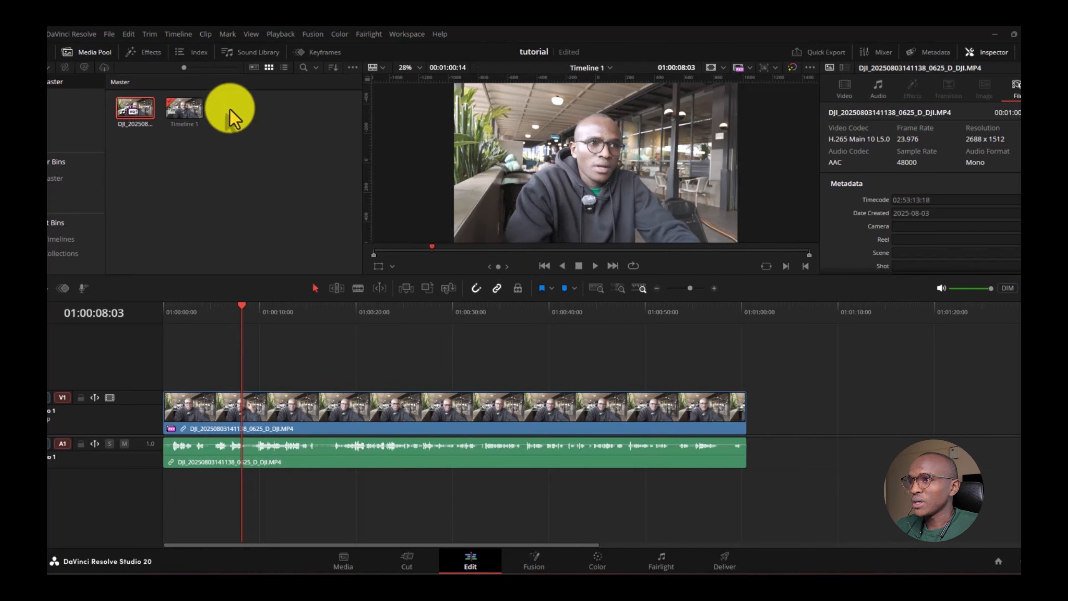
pyautogui.click(207, 34)
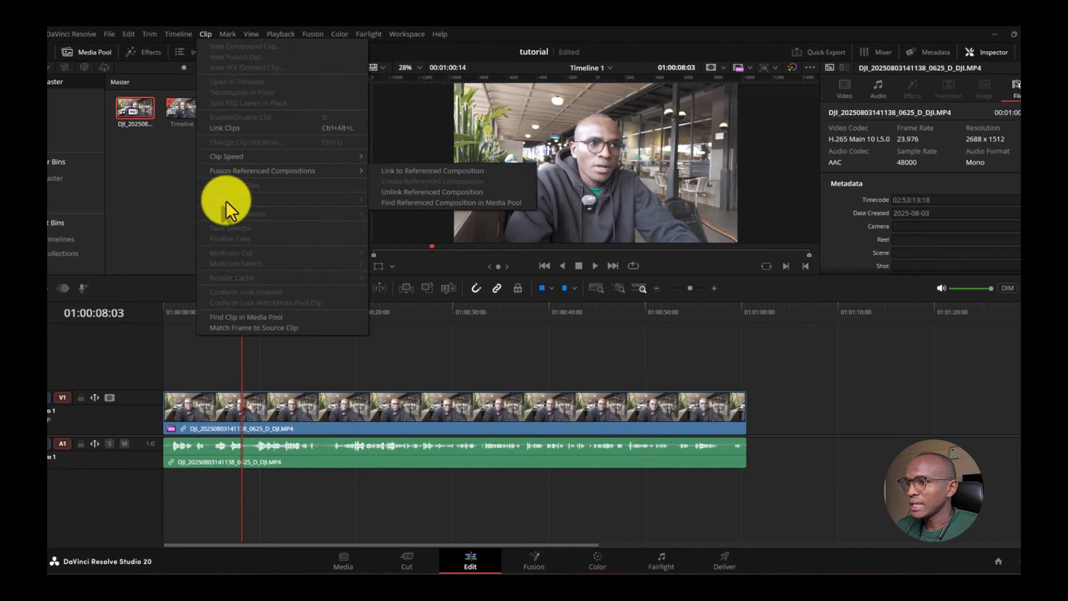
# - Select the DJI clip on V1/A1 and show Clip > Audio Operations > Ripple Delete Silence
pyautogui.click(150, 193)
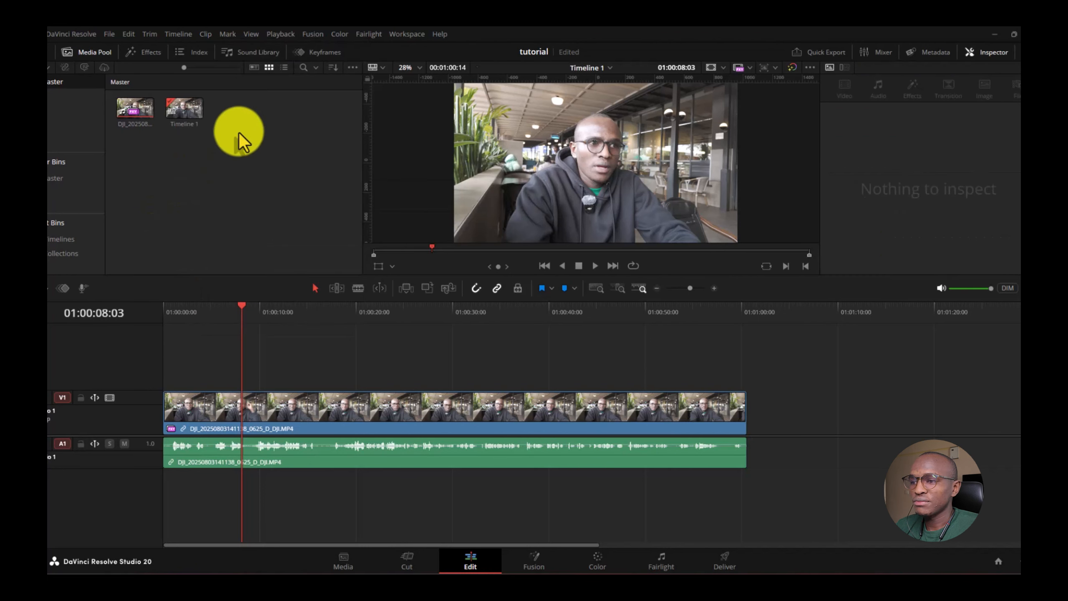
pyautogui.click(299, 421)
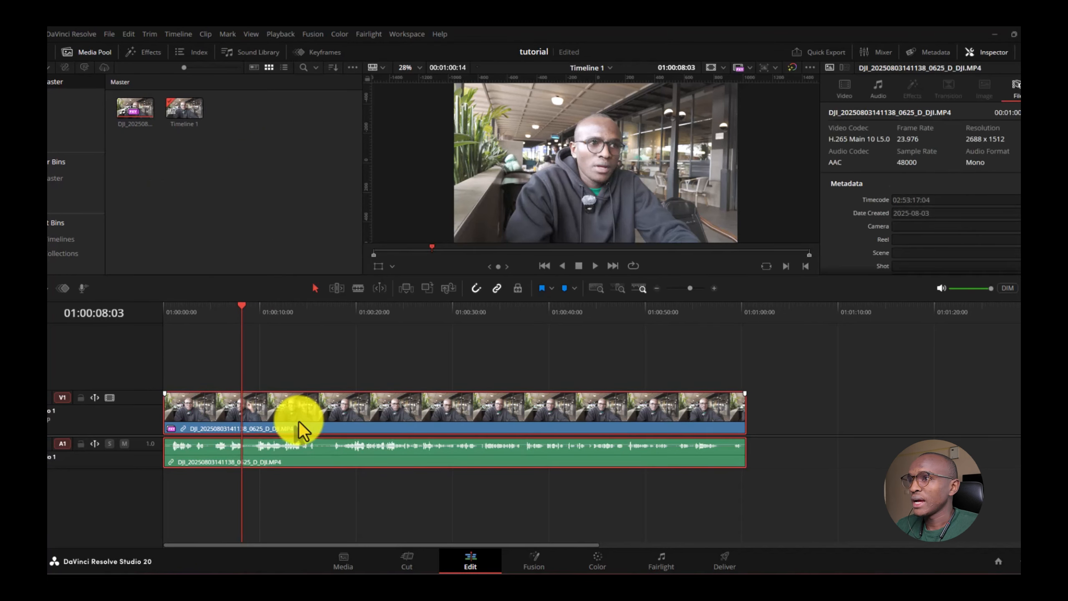
pyautogui.click(208, 36)
pyautogui.moveTo(223, 218)
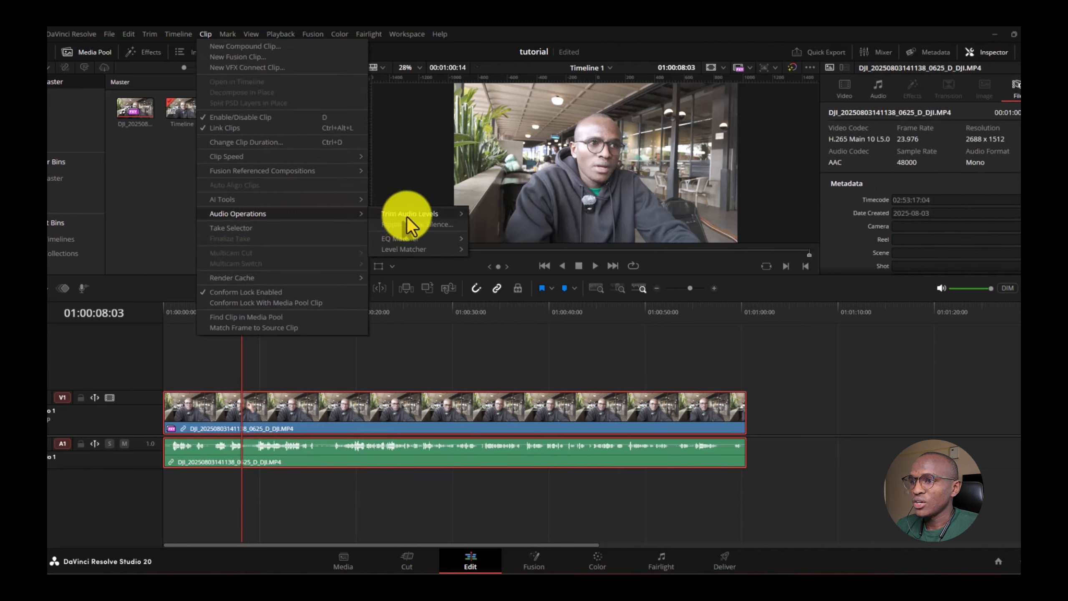
pyautogui.moveTo(404, 214)
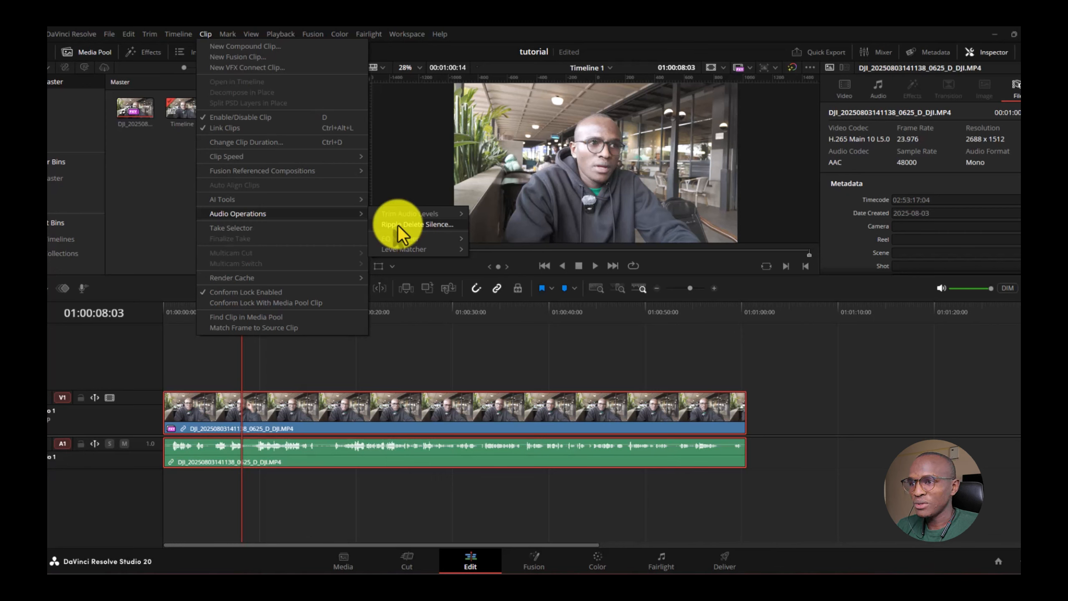
# - In Remove Silence, adjust Minimum to strip to about 20 frames
pyautogui.click(397, 224)
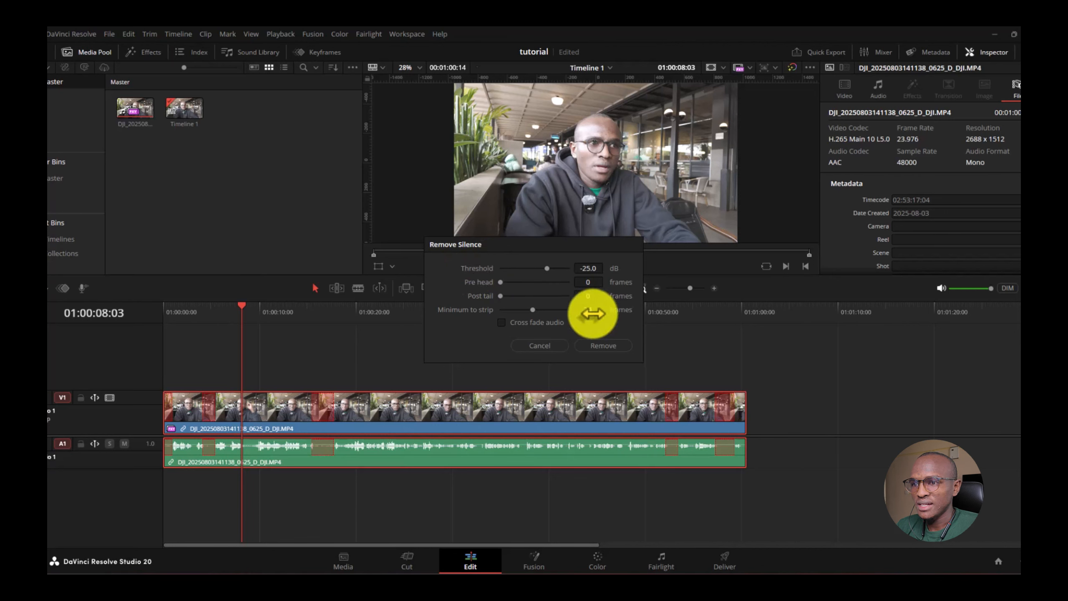
pyautogui.moveTo(592, 314); pyautogui.dragTo(575, 311)
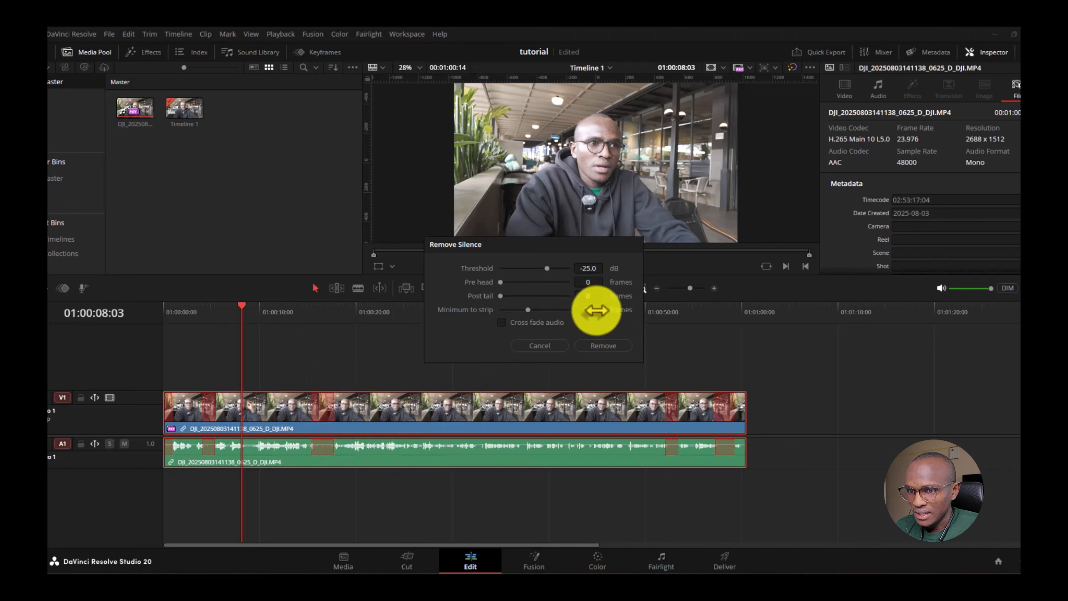
pyautogui.moveTo(596, 310); pyautogui.dragTo(588, 311)
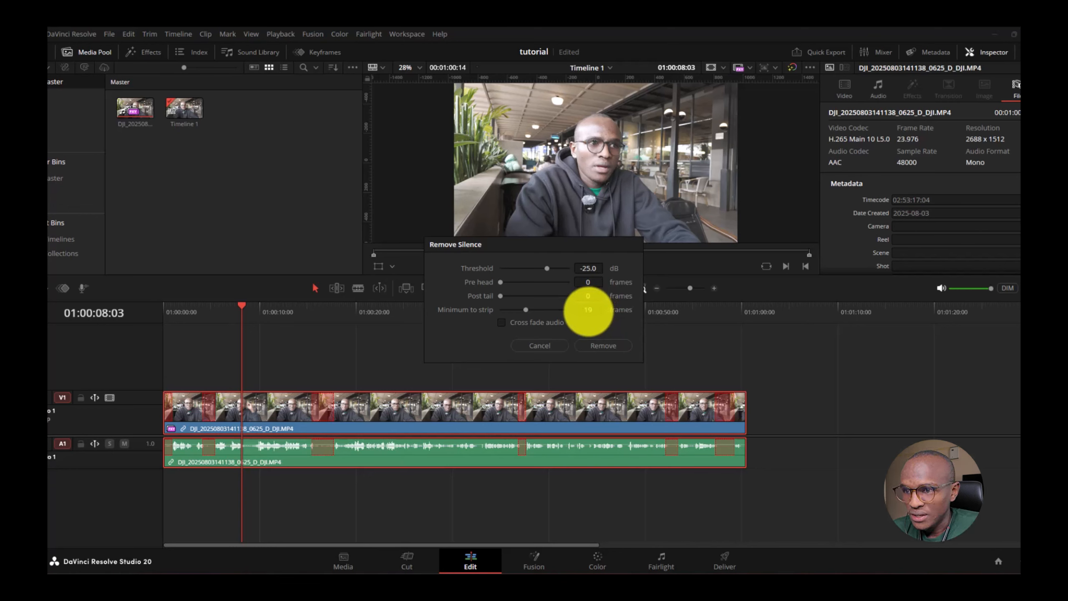
# - Keep Threshold at -25 dB, enable Cross fade audio, and remove the silences
pyautogui.scroll(-2, 588, 312)
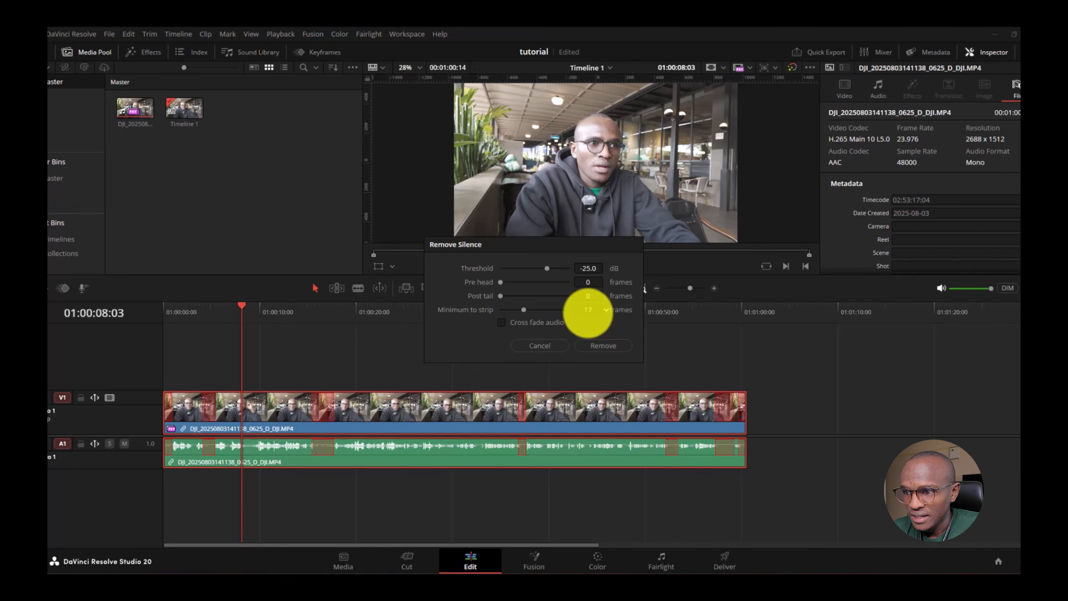
pyautogui.scroll(-2, 583, 316)
pyautogui.scroll(-2, 576, 317)
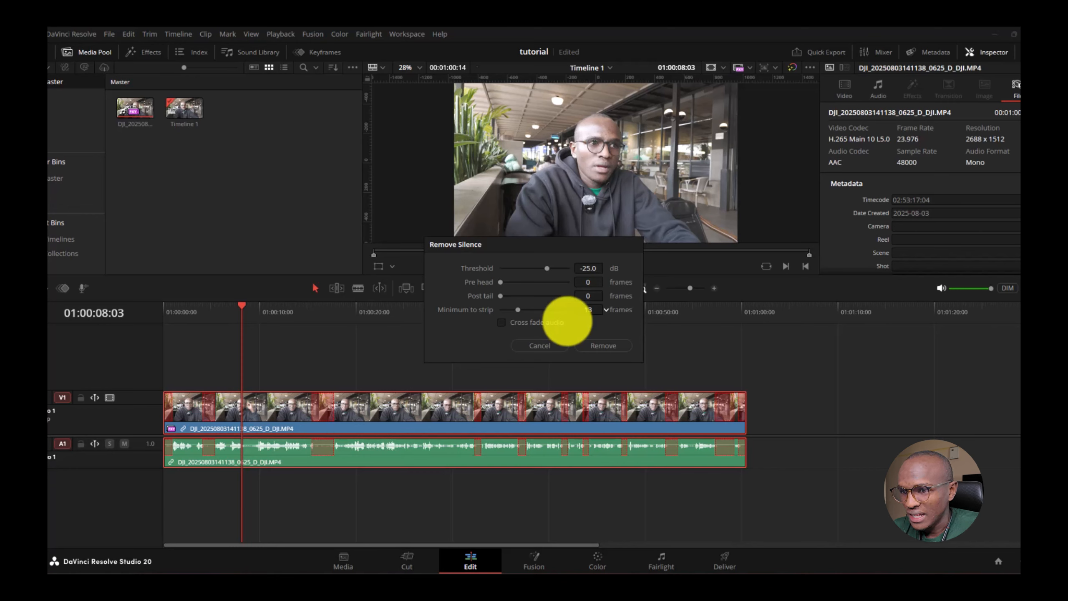
pyautogui.scroll(-3, 555, 322)
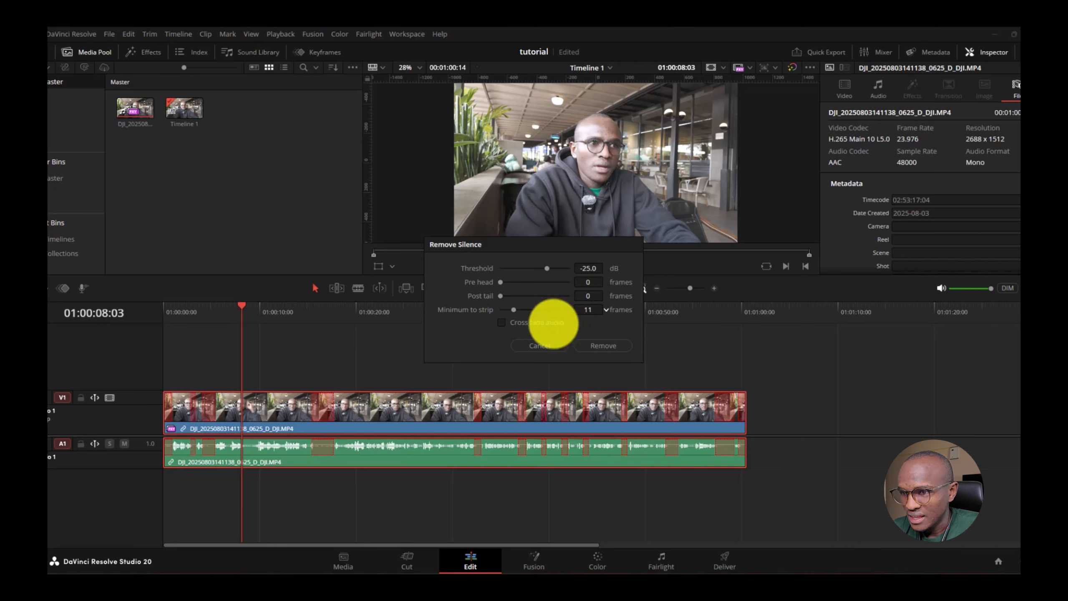
pyautogui.scroll(-1, 546, 326)
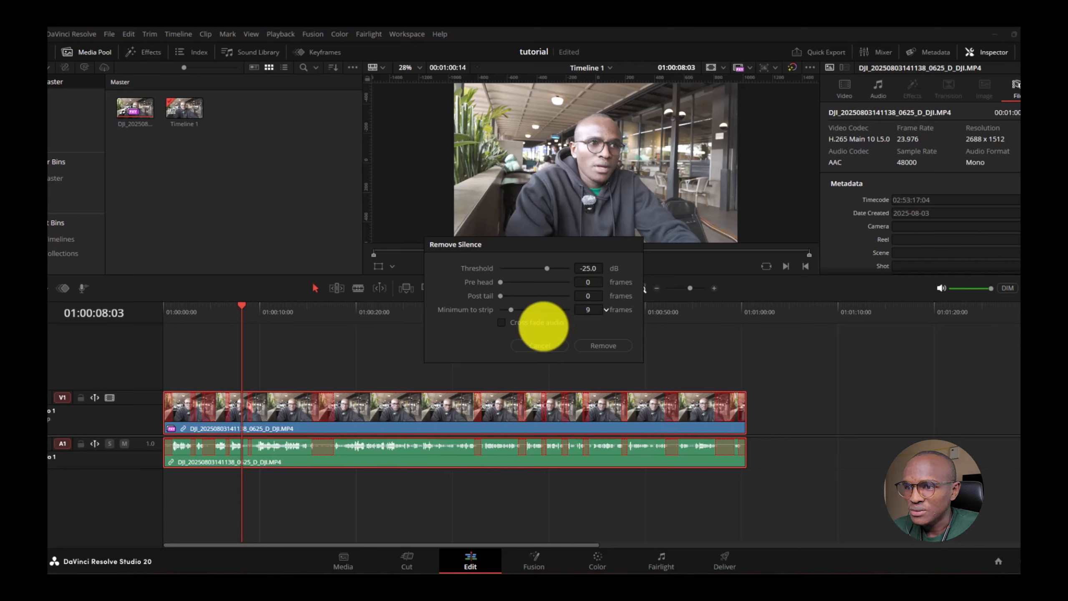
pyautogui.scroll(5, 547, 328)
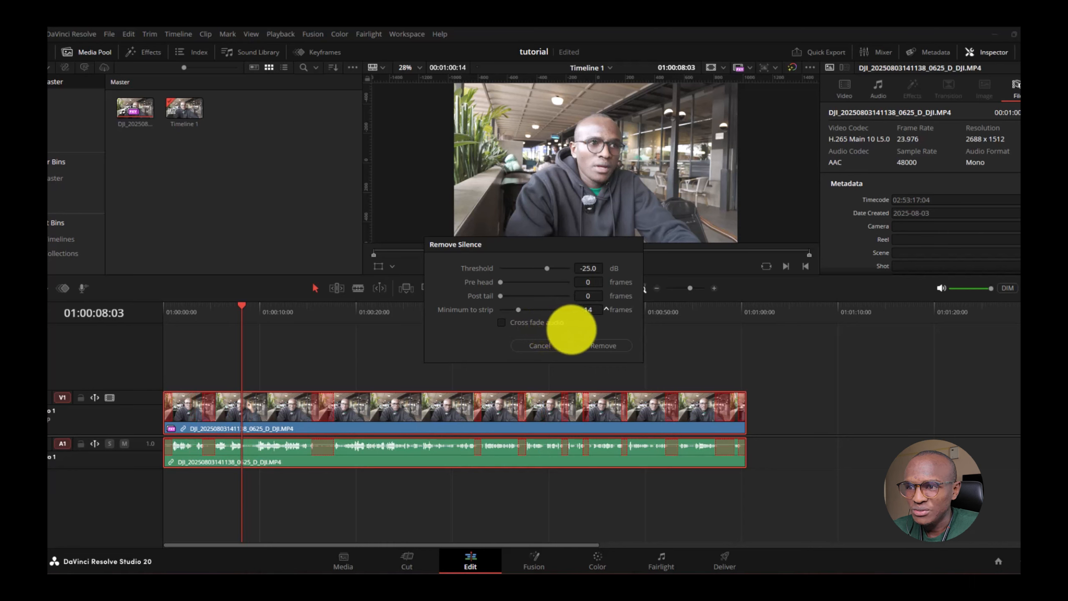
pyautogui.scroll(3, 571, 329)
pyautogui.scroll(2, 588, 332)
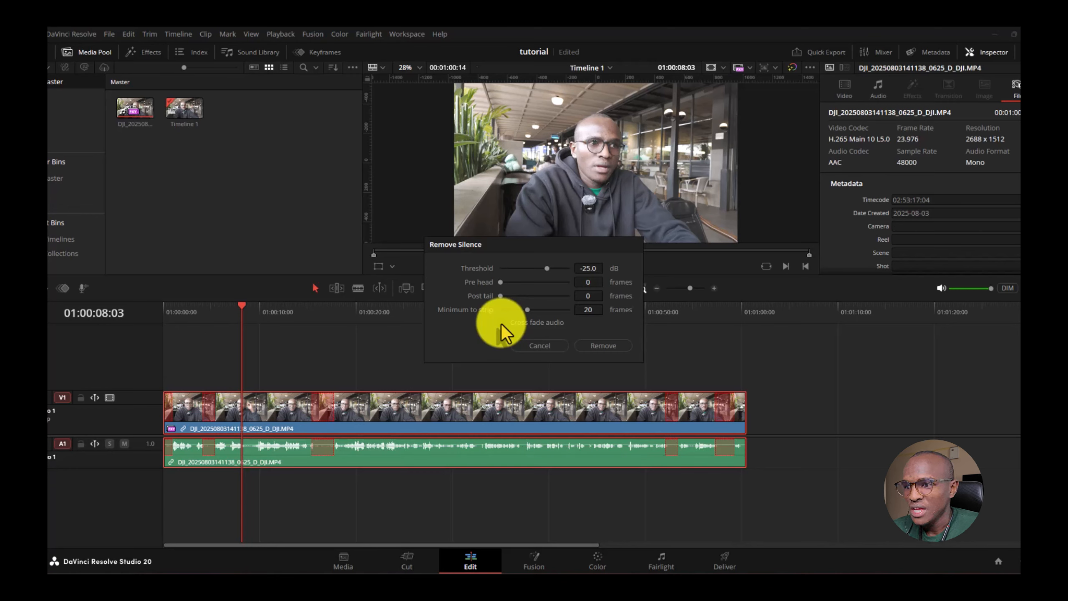
pyautogui.click(500, 322)
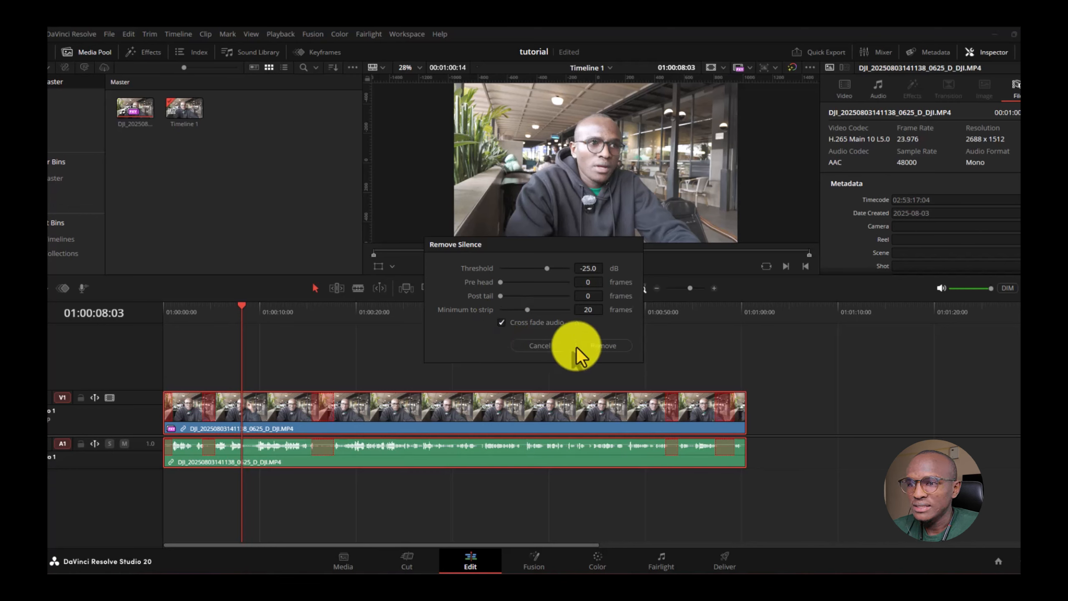
pyautogui.click(603, 345)
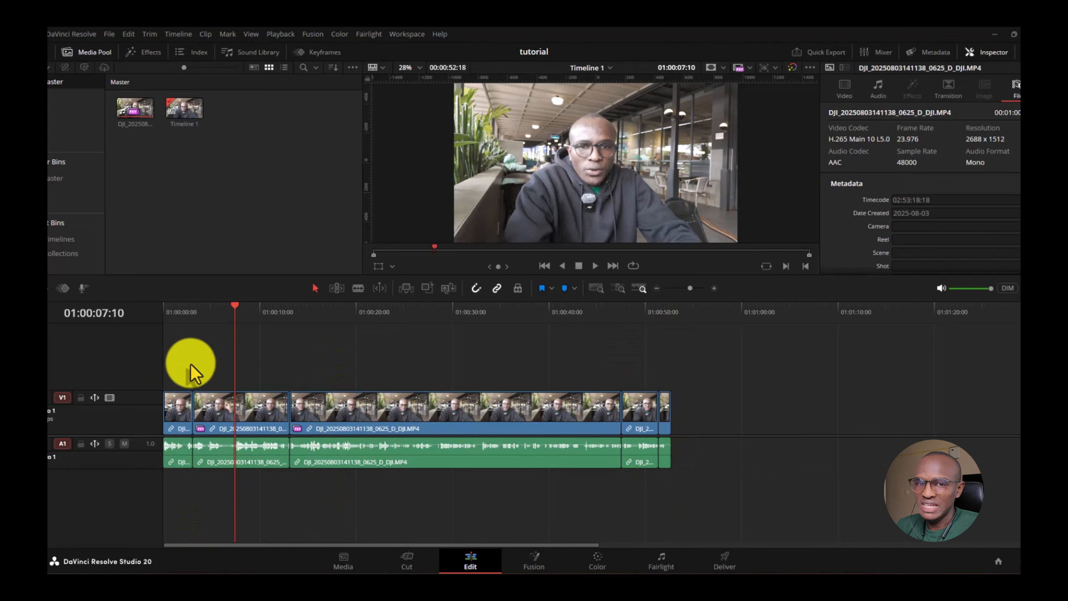
pyautogui.click(174, 334)
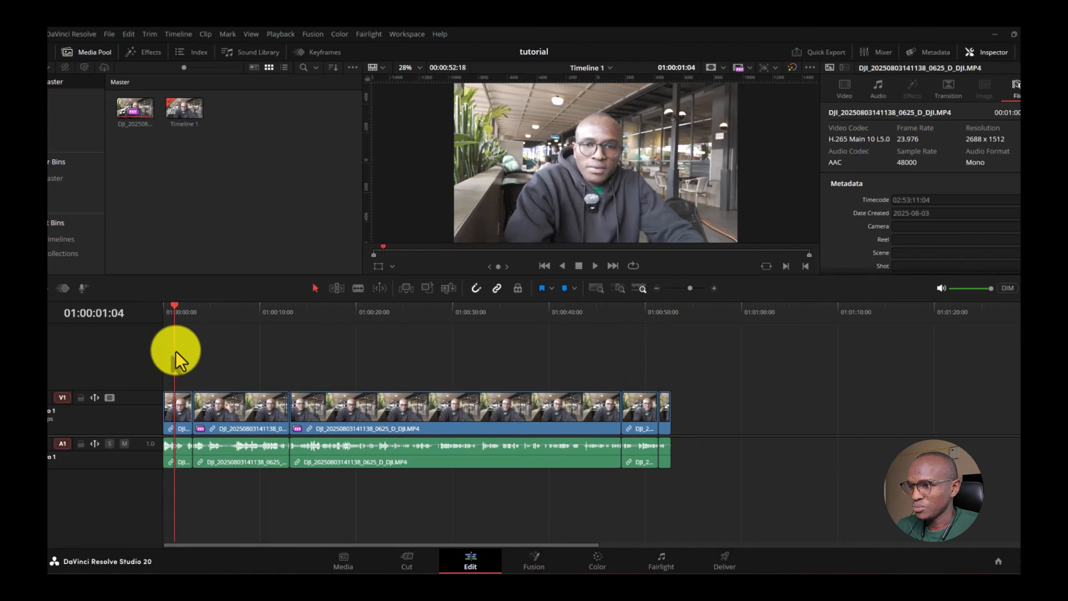
pyautogui.press('space')
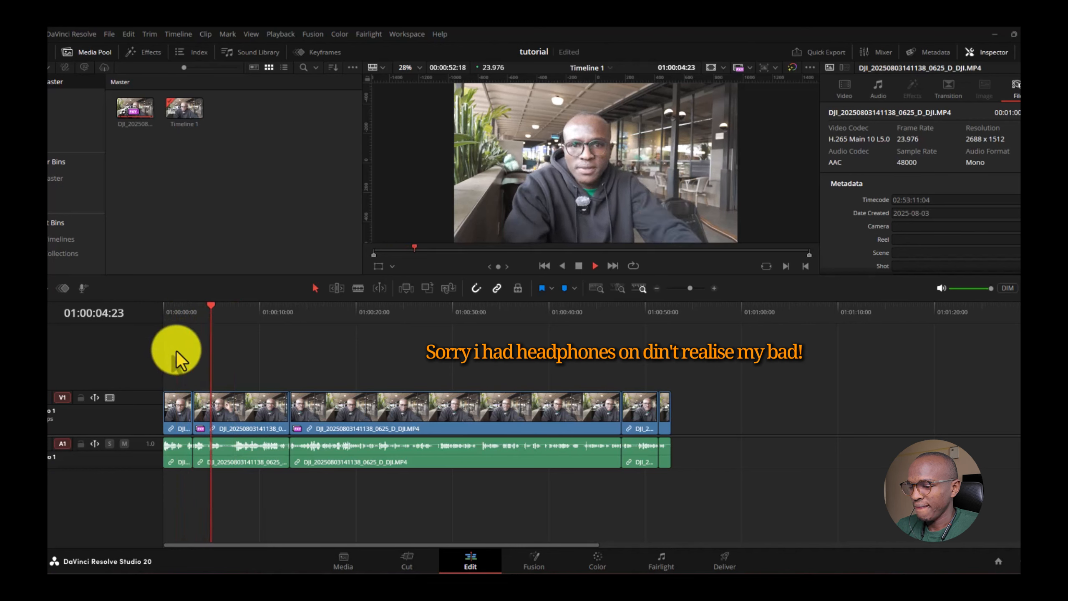
pyautogui.press('space')
pyautogui.click(177, 350)
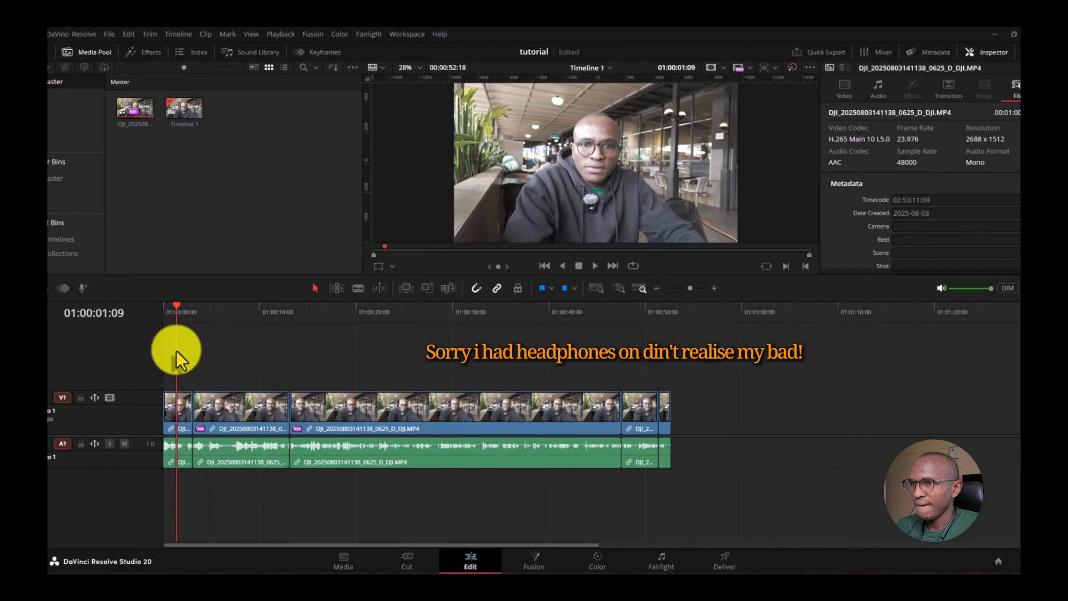
pyautogui.press('space')
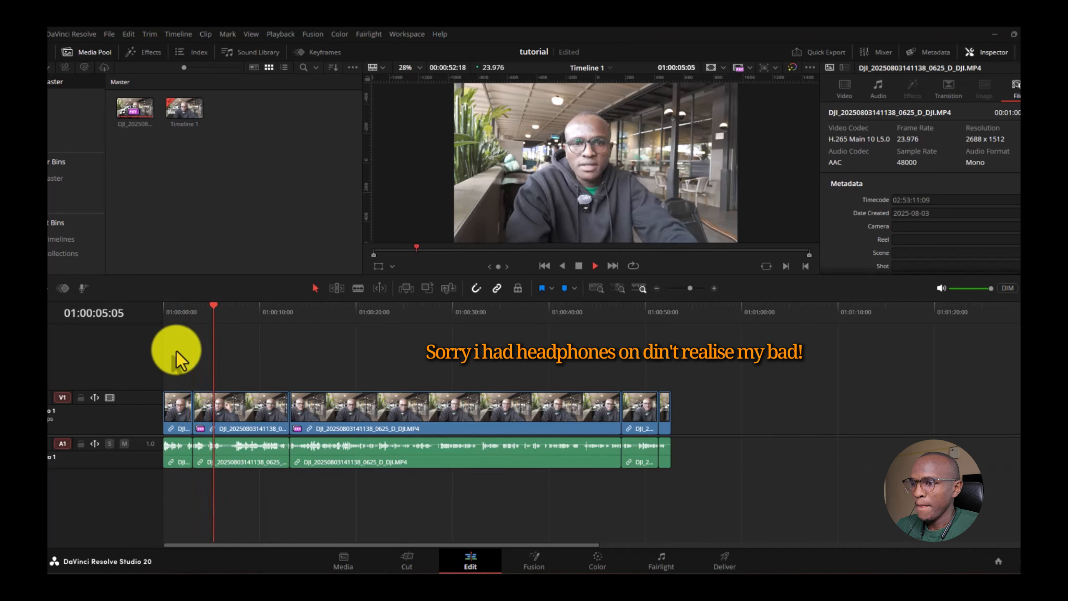
pyautogui.press('space')
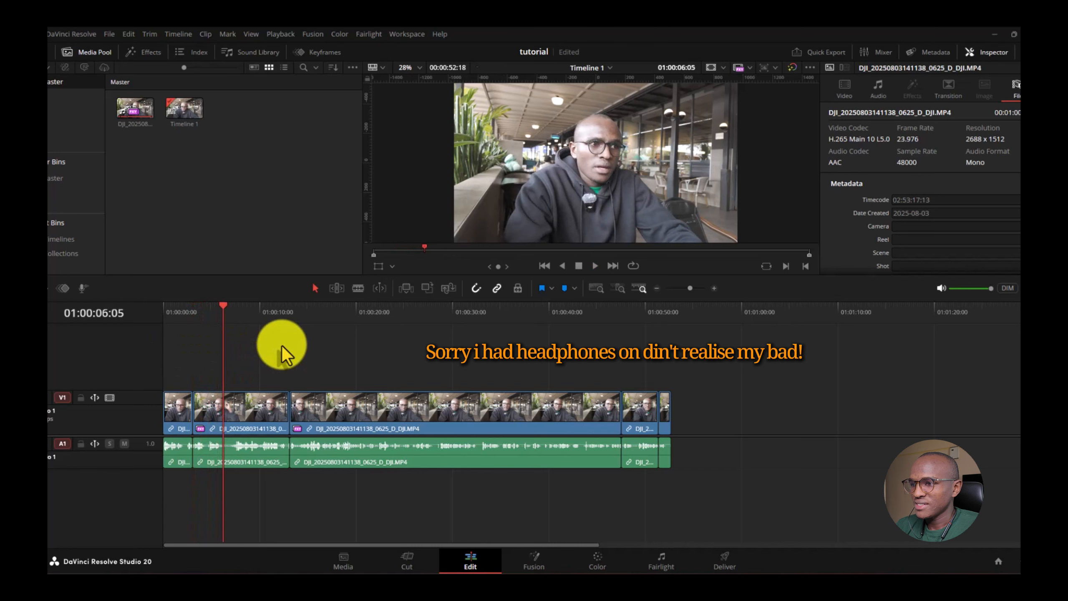
pyautogui.press('space')
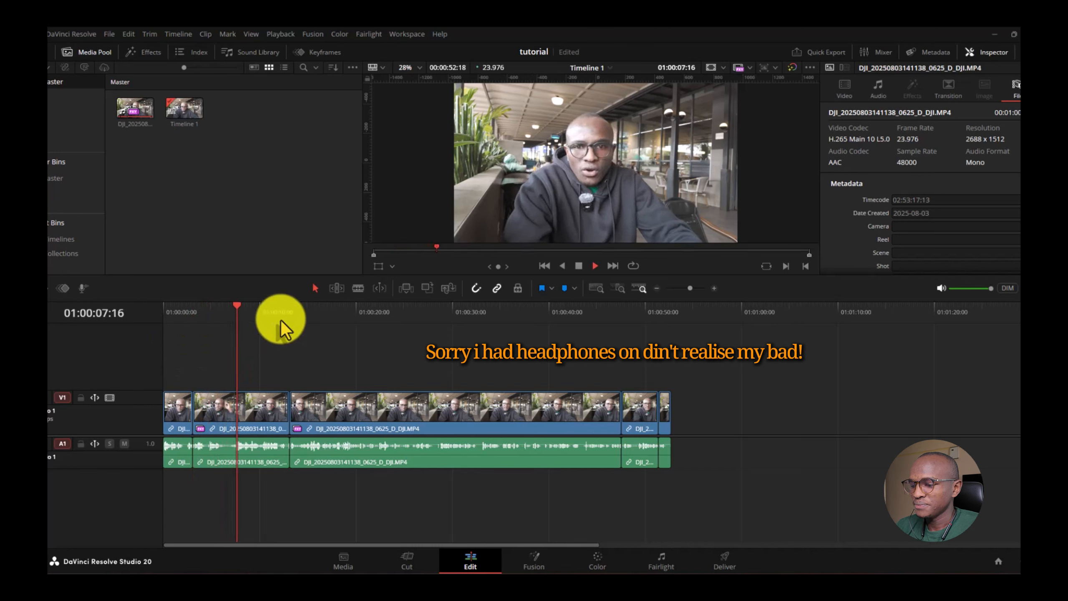
pyautogui.click(284, 340)
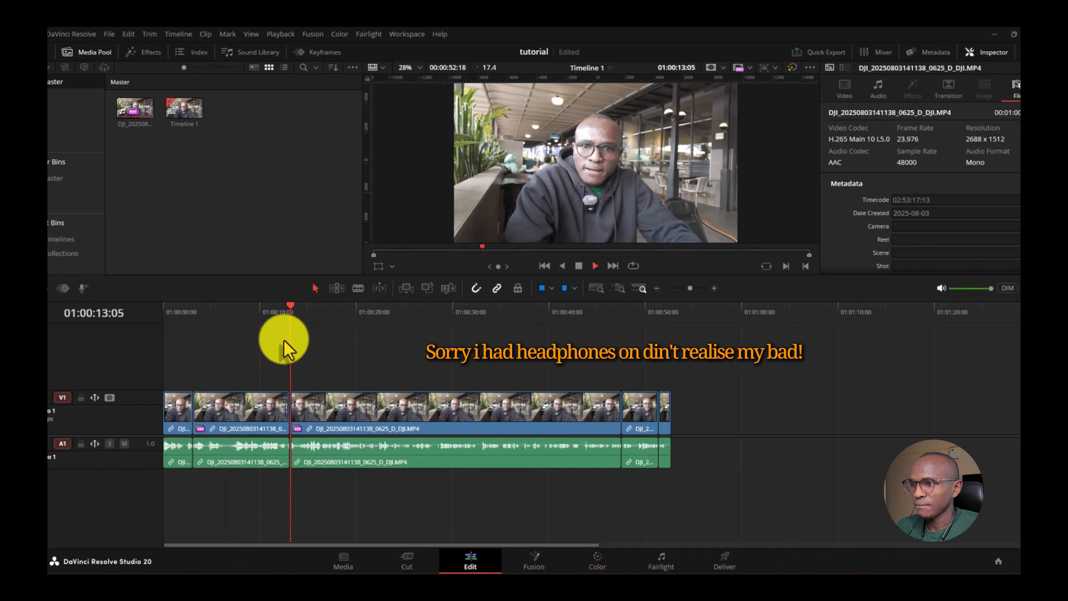
pyautogui.click(288, 339)
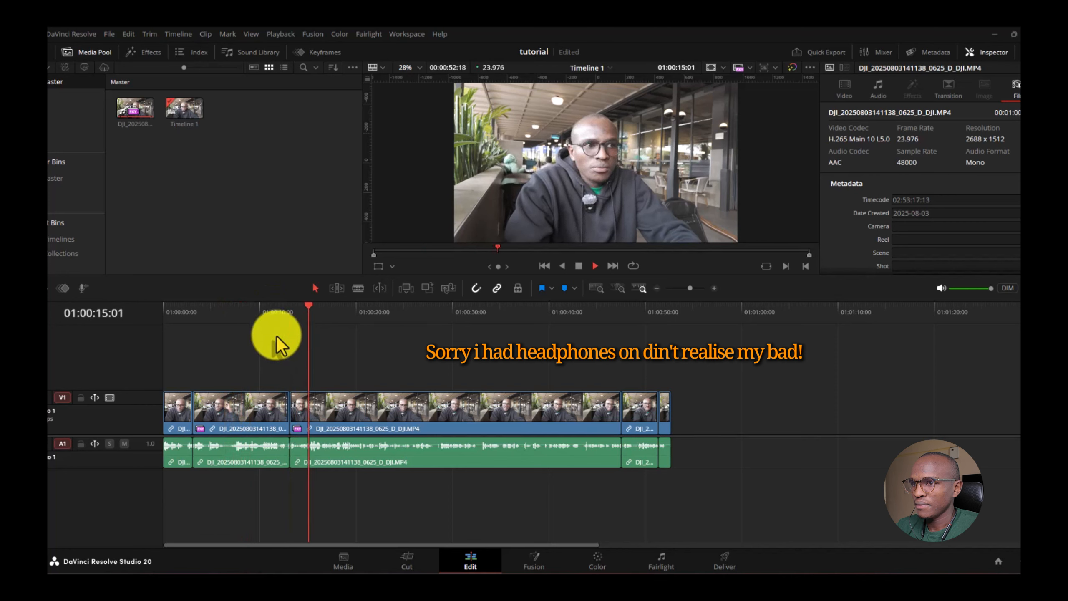
pyautogui.click(277, 336)
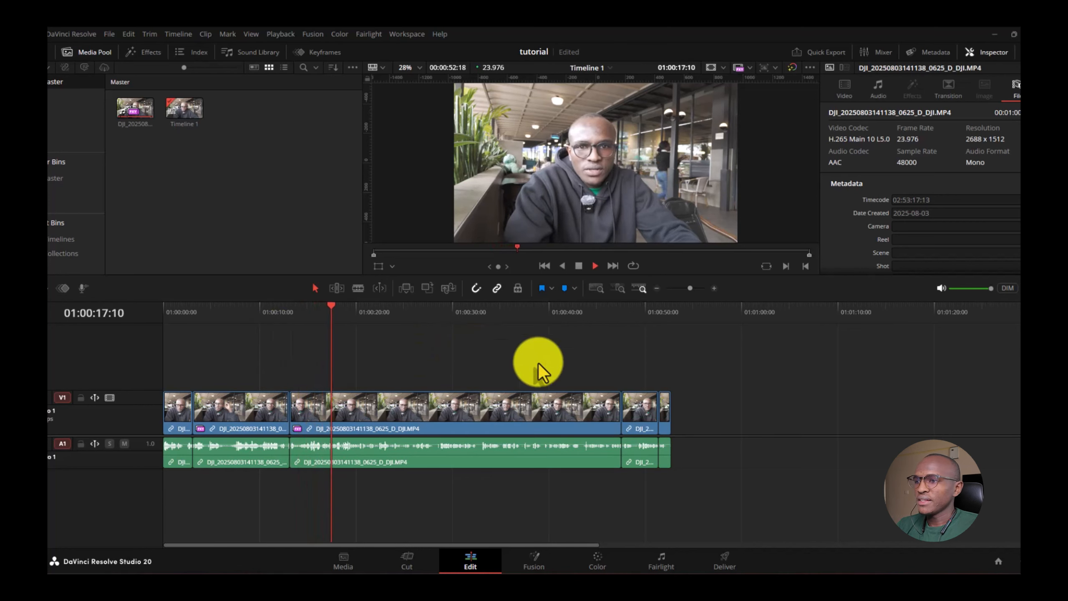
pyautogui.press('space')
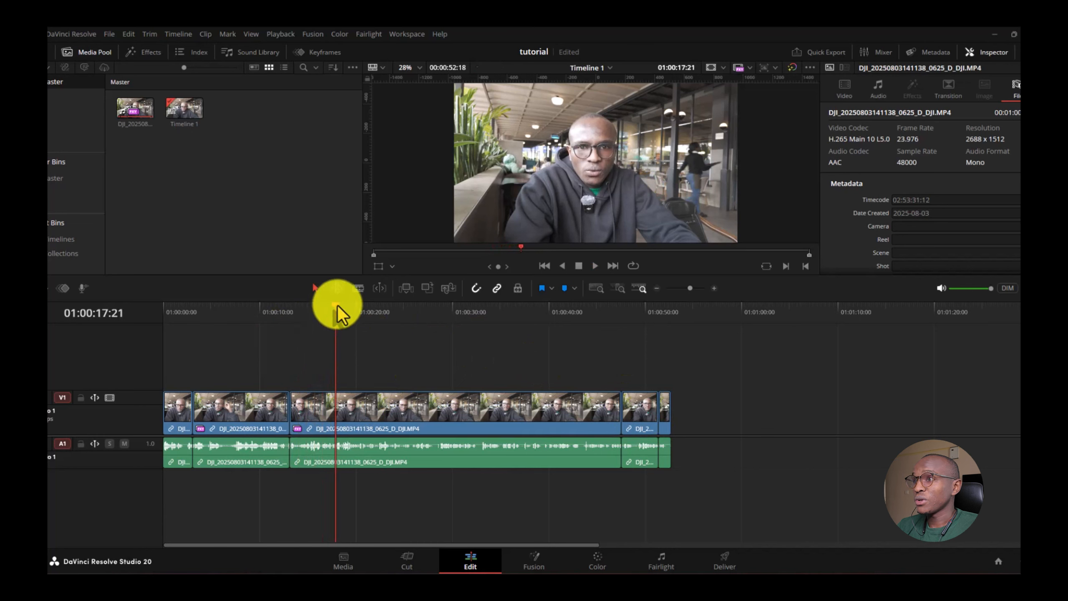
pyautogui.press('Home')
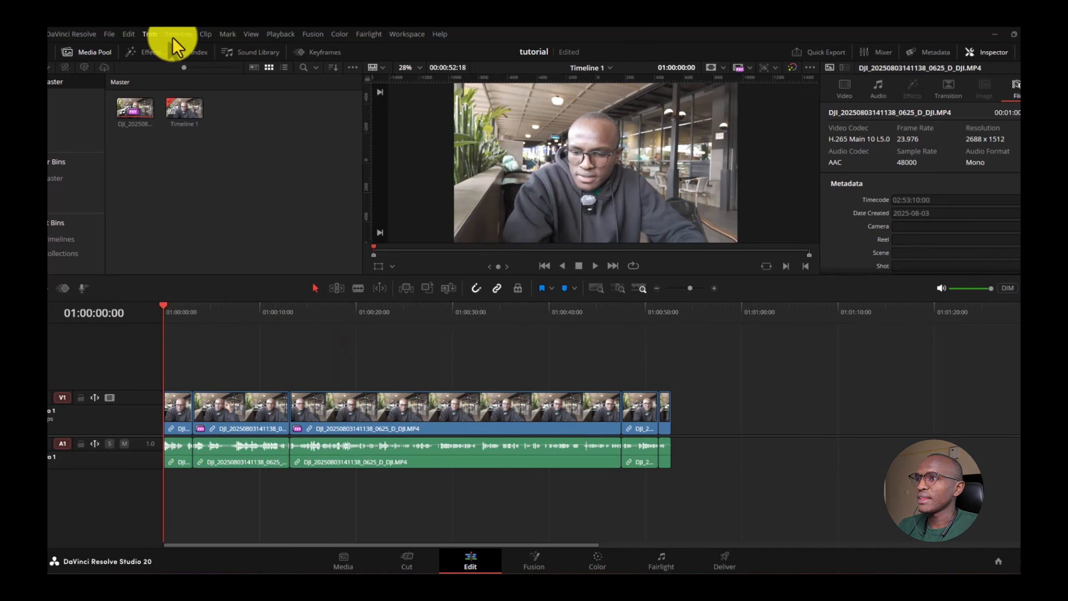
# - Place a Text+ title from Effects > Titles on V2, stretched to the clip's end, and select it
pyautogui.click(142, 52)
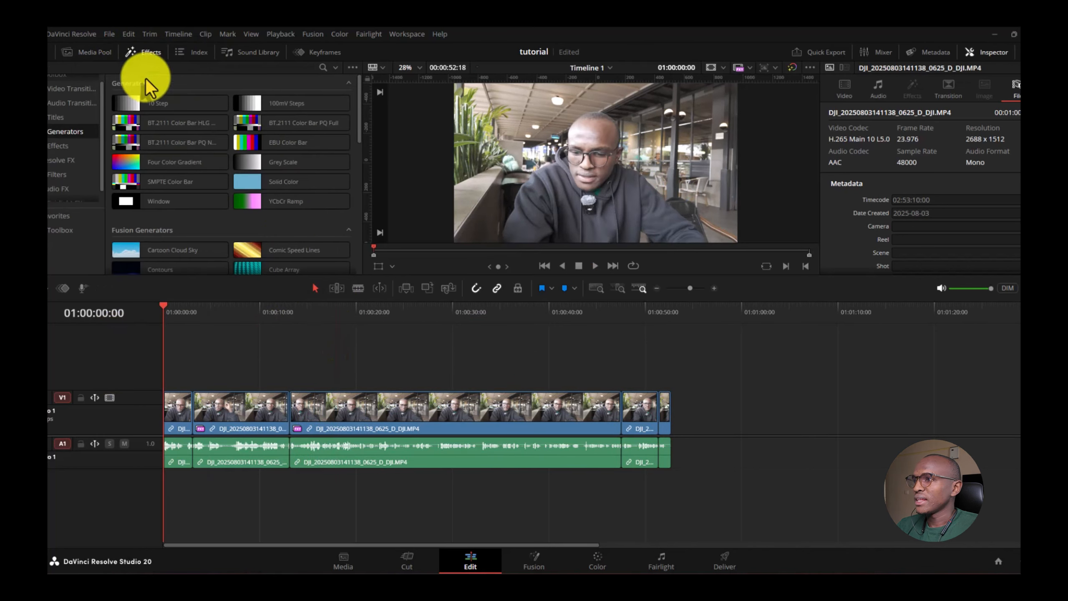
pyautogui.click(56, 119)
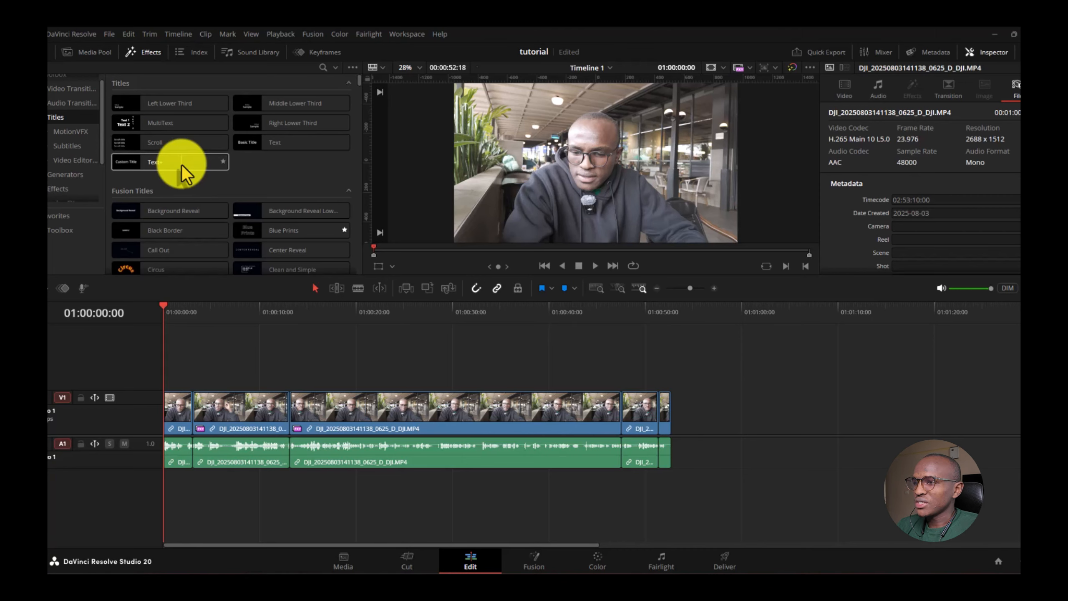
pyautogui.moveTo(182, 164); pyautogui.dragTo(167, 366)
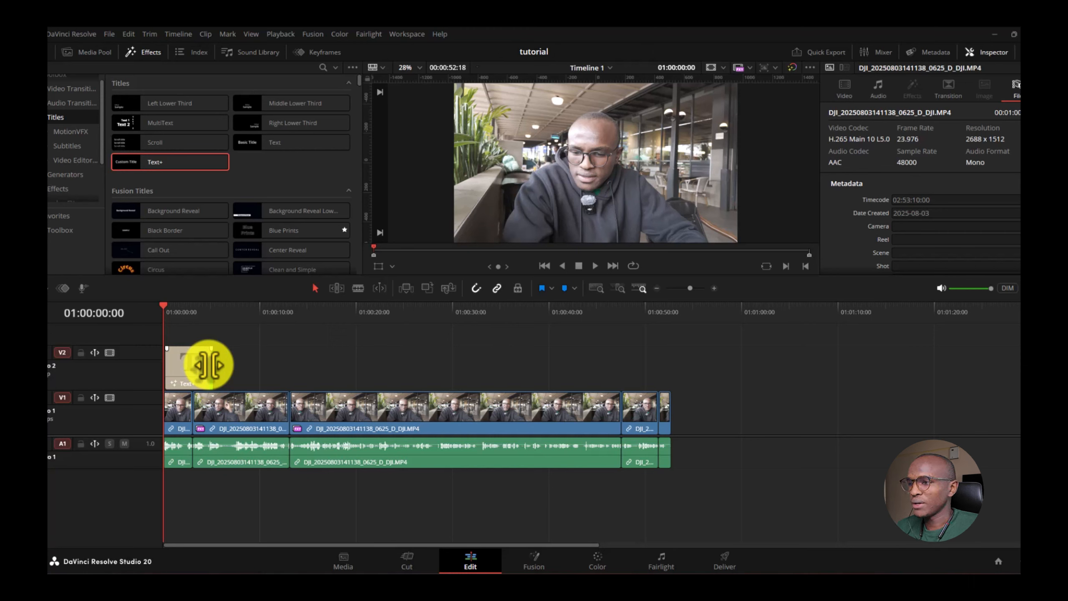
pyautogui.moveTo(207, 365); pyautogui.dragTo(670, 353)
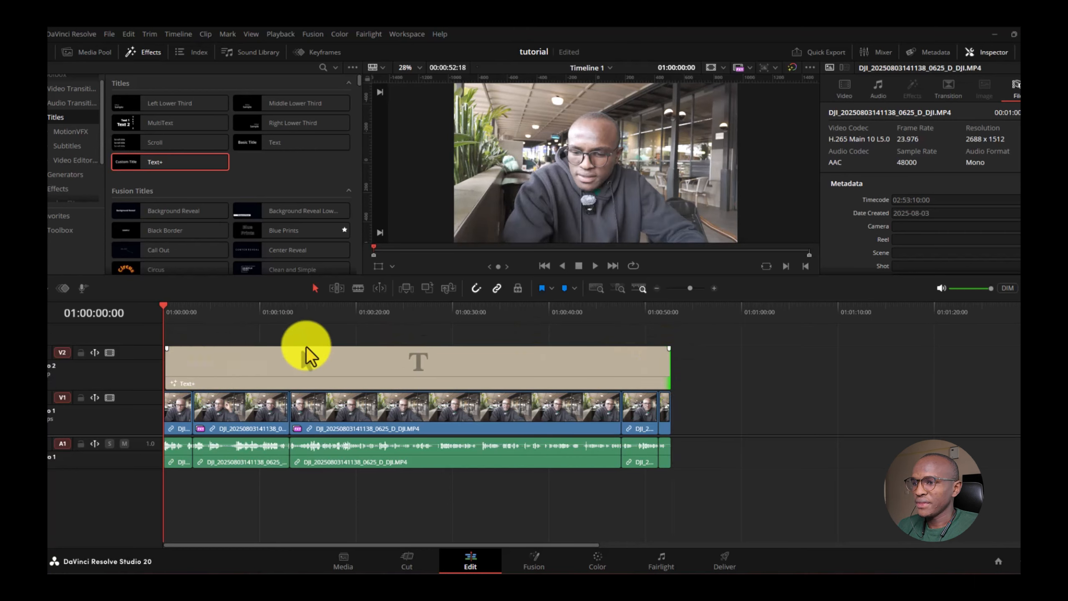
pyautogui.click(304, 306)
pyautogui.click(370, 388)
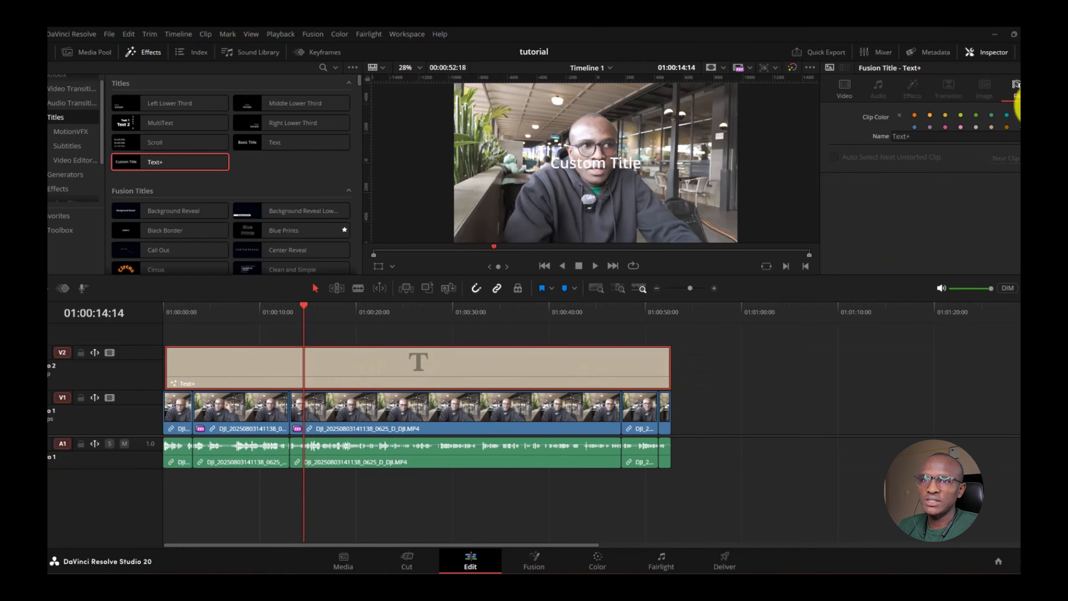
# - Show the Text+ title's Video tab settings: 'Custom Title' in Open Sans Semibold
pyautogui.click(972, 55)
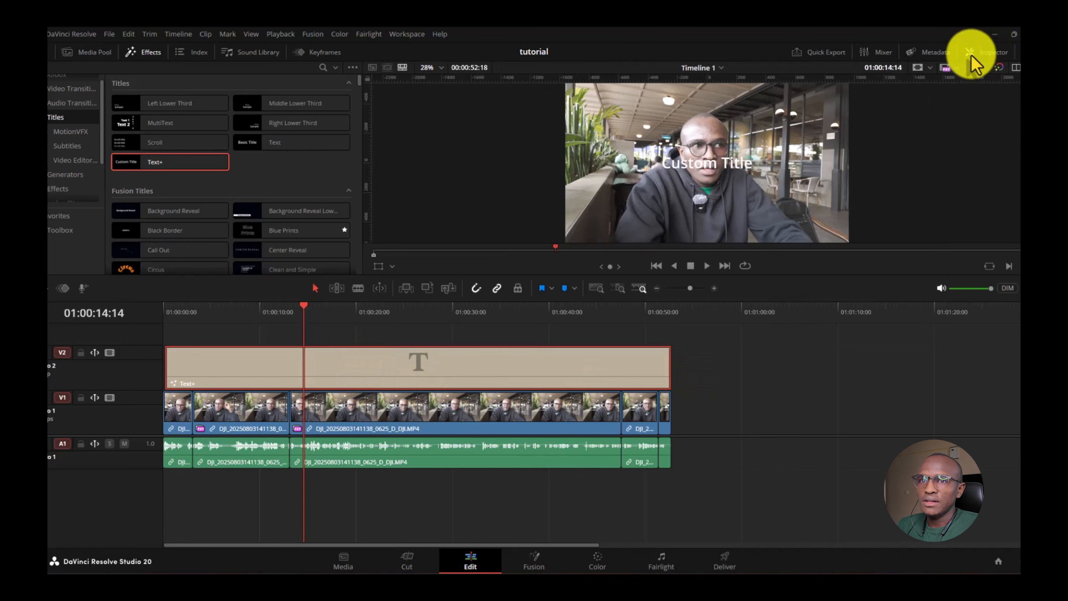
pyautogui.click(971, 55)
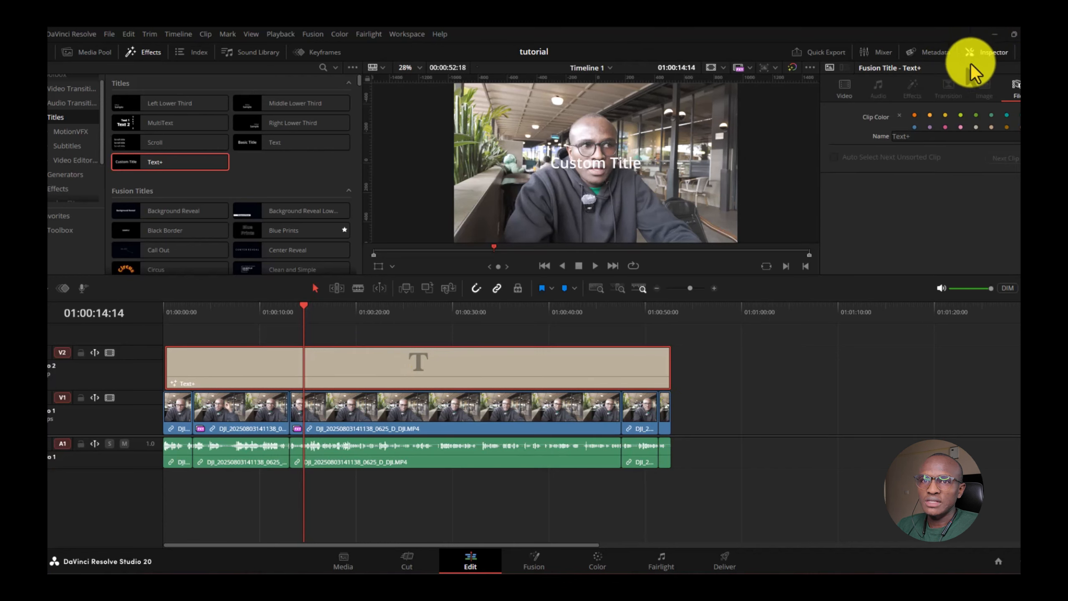
pyautogui.click(970, 53)
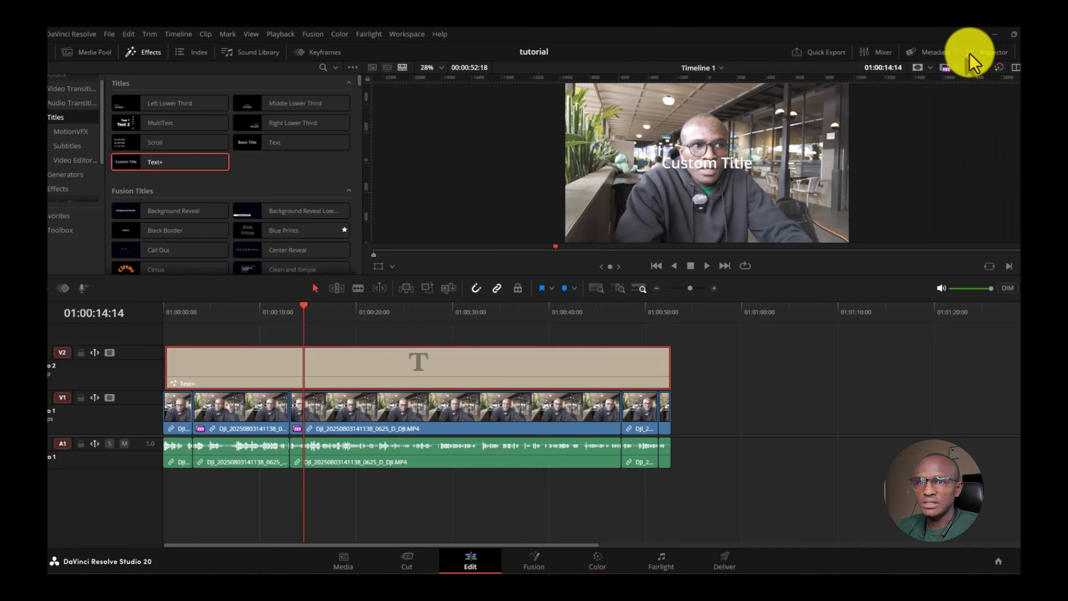
pyautogui.click(970, 53)
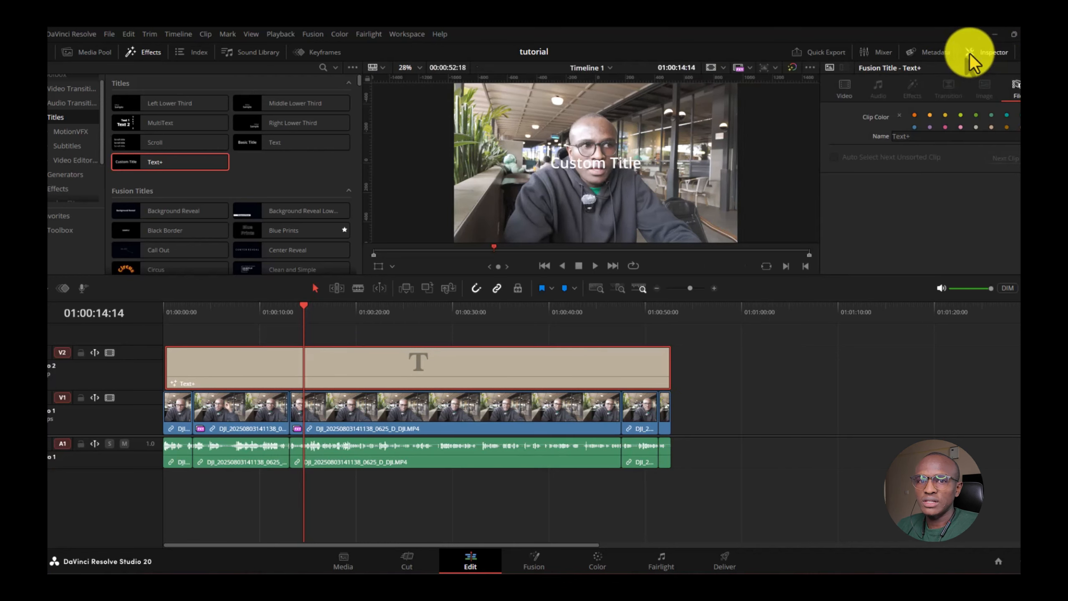
pyautogui.click(844, 92)
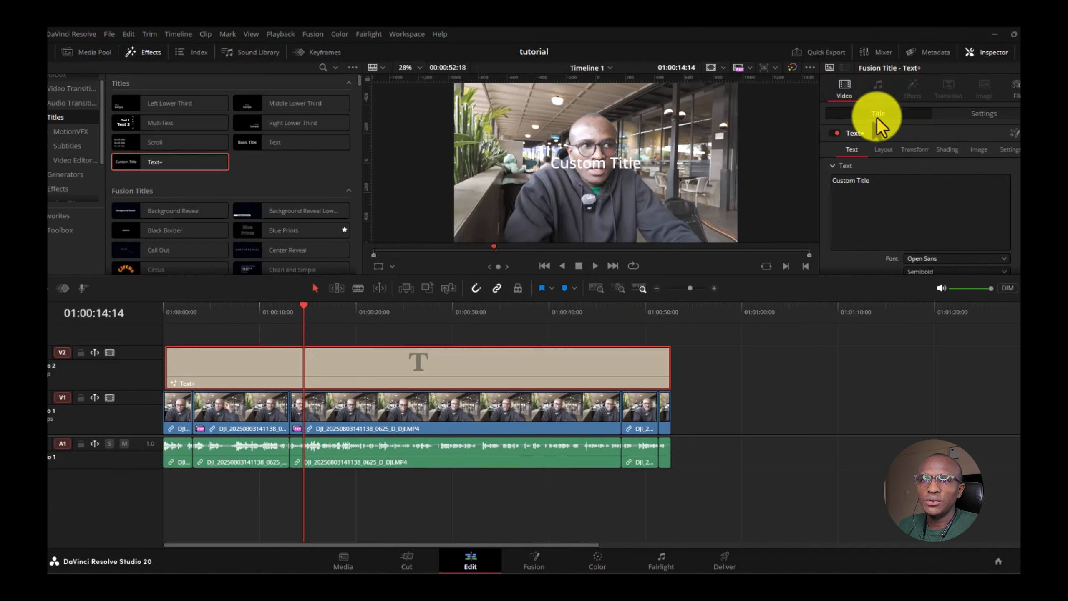
# - Replace the 'Custom Title' text in the Inspector with the speaker's name
pyautogui.moveTo(883, 181); pyautogui.dragTo(827, 181)
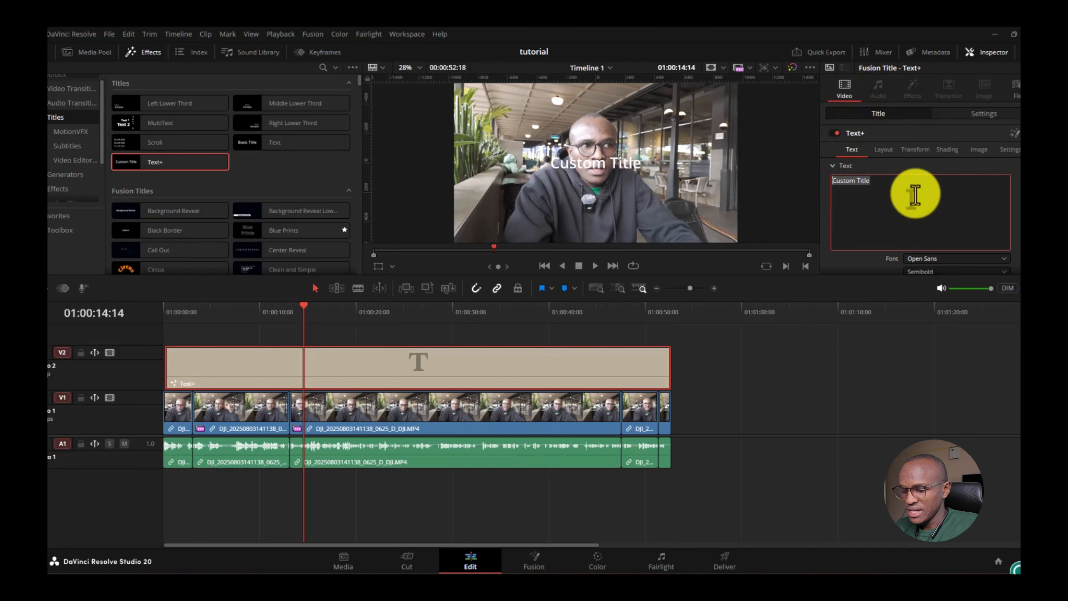
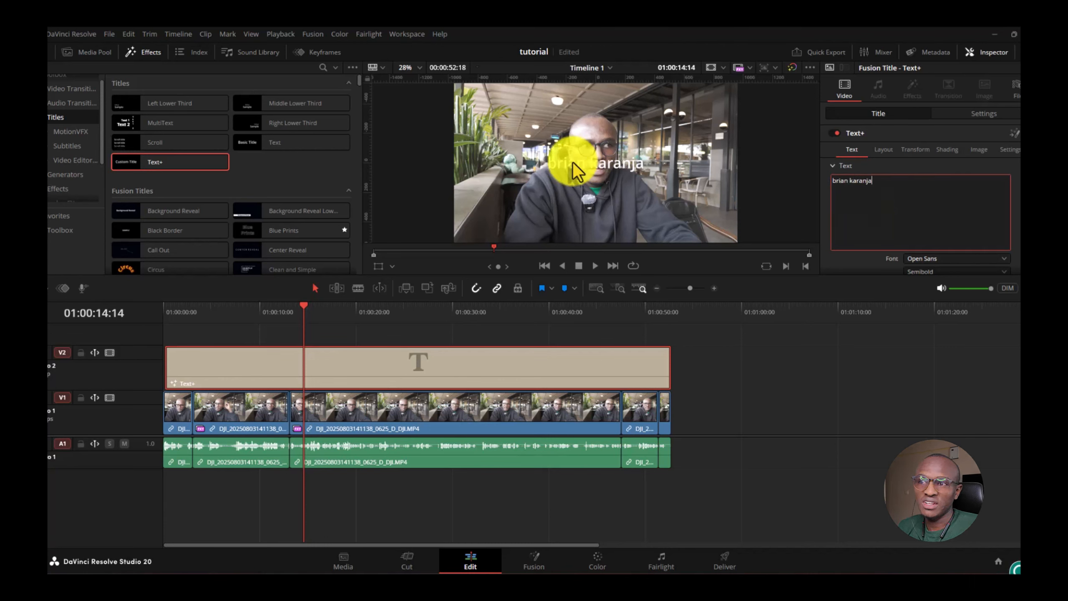
pyautogui.scroll(-3, 941, 202)
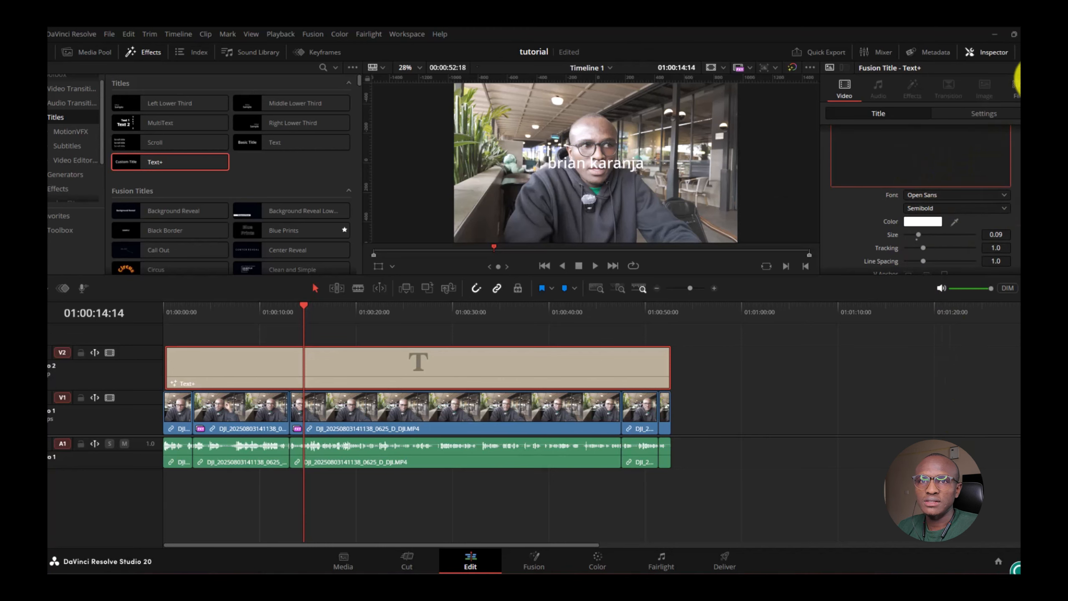
# - Keep the title font as Open Sans Semibold and raise its size to about 0.1339
pyautogui.click(1013, 34)
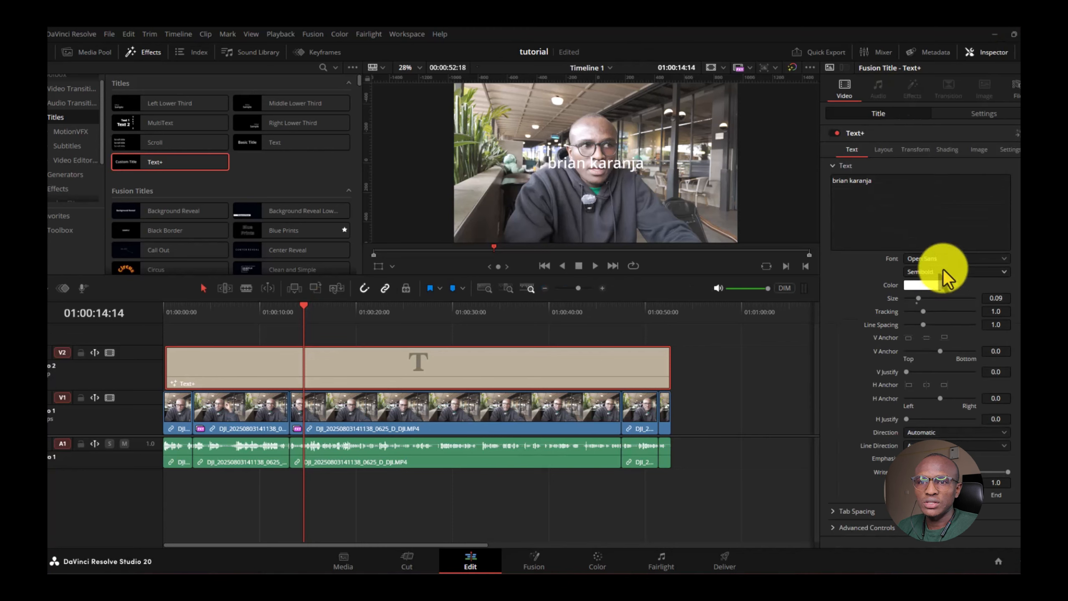
pyautogui.click(943, 258)
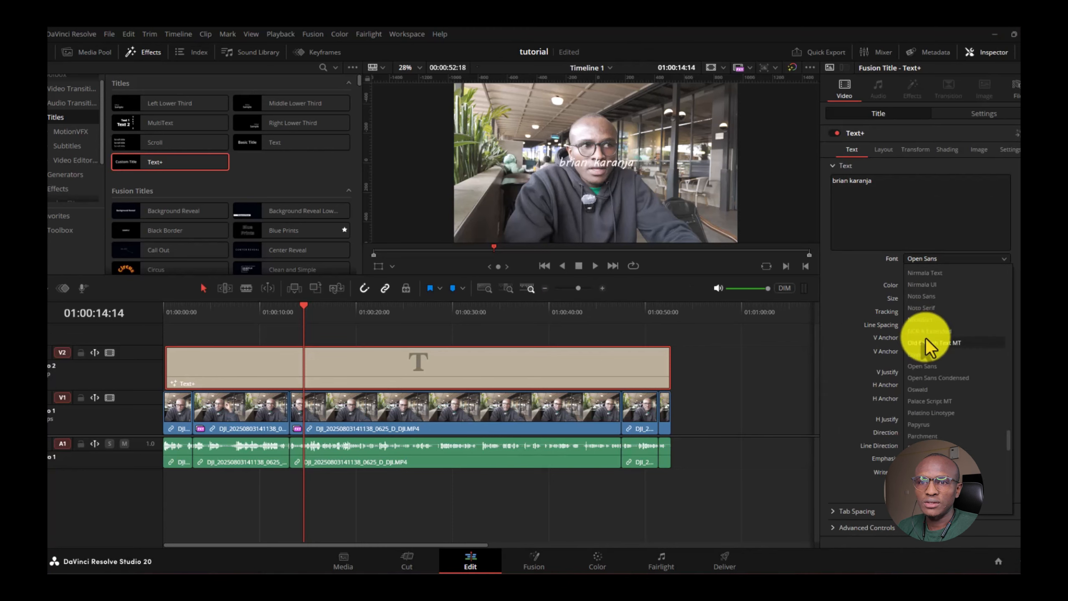
pyautogui.scroll(-5, 925, 338)
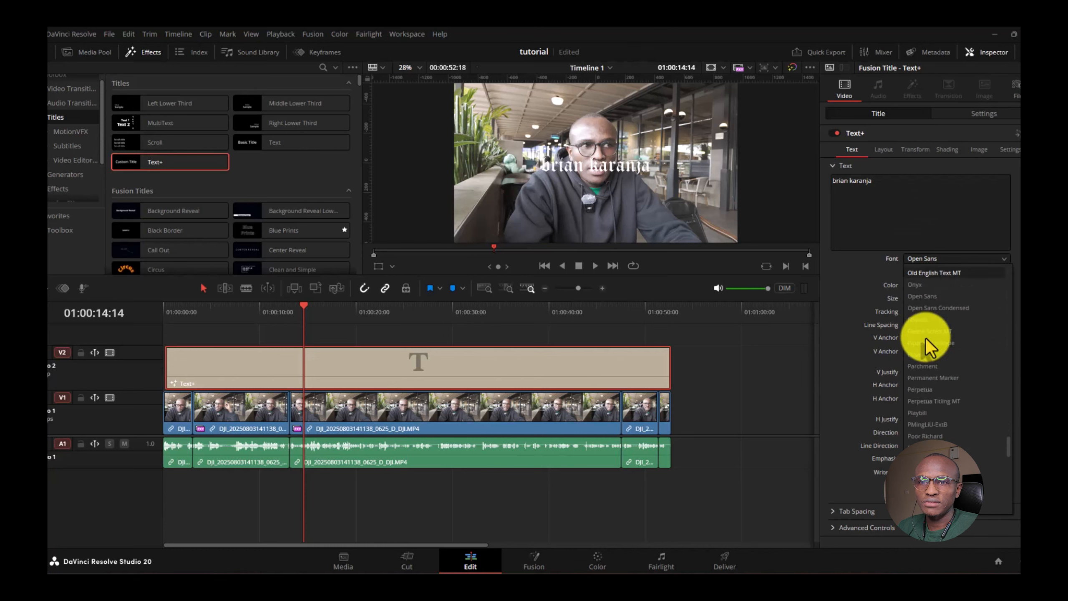
pyautogui.click(933, 295)
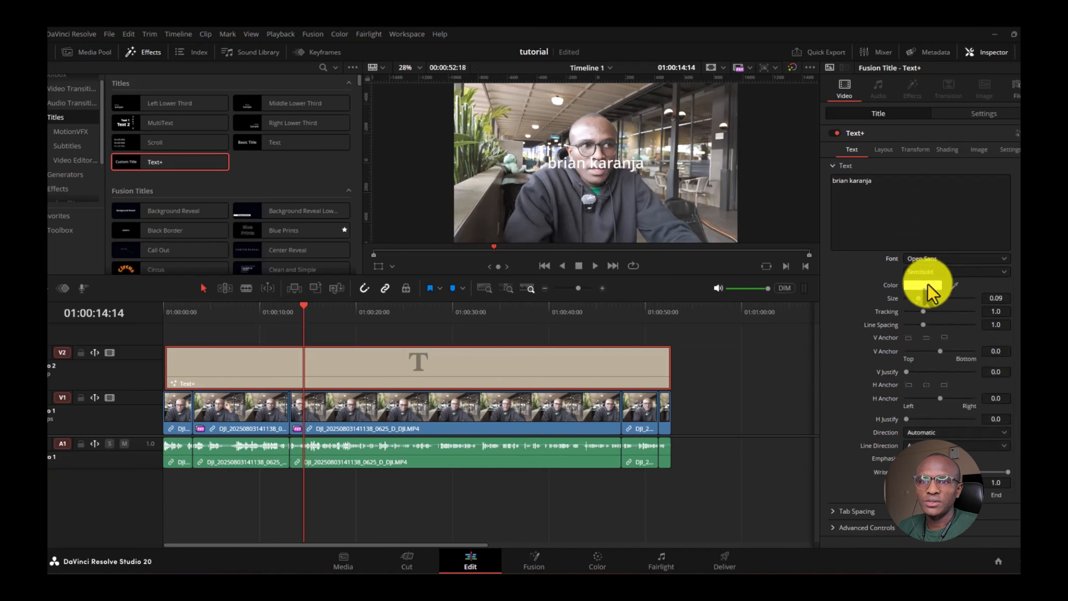
pyautogui.moveTo(918, 299); pyautogui.dragTo(925, 319)
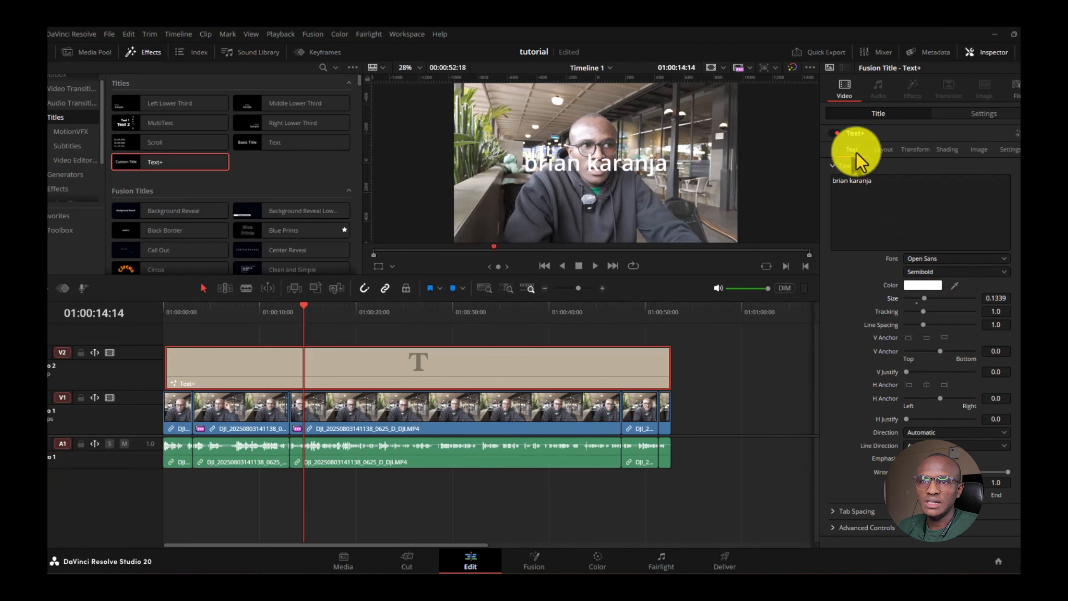
# - Set the title's layout center to X 0.496 and Y 0.458
pyautogui.click(883, 151)
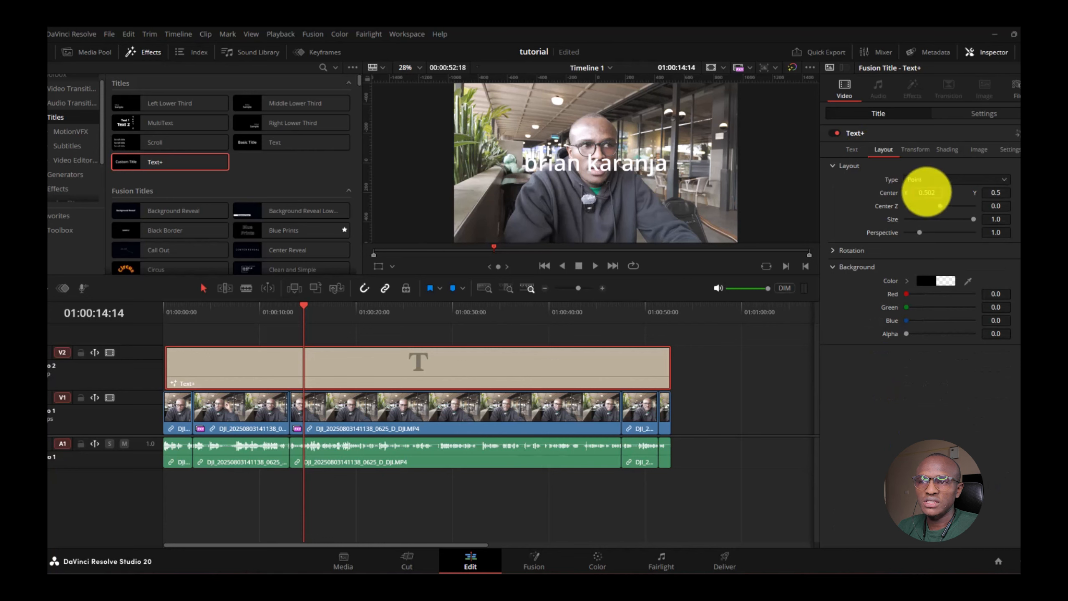
pyautogui.moveTo(923, 194)
pyautogui.mouseDown()
pyautogui.moveTo(985, 202)
pyautogui.moveTo(918, 208)
pyautogui.mouseUp()
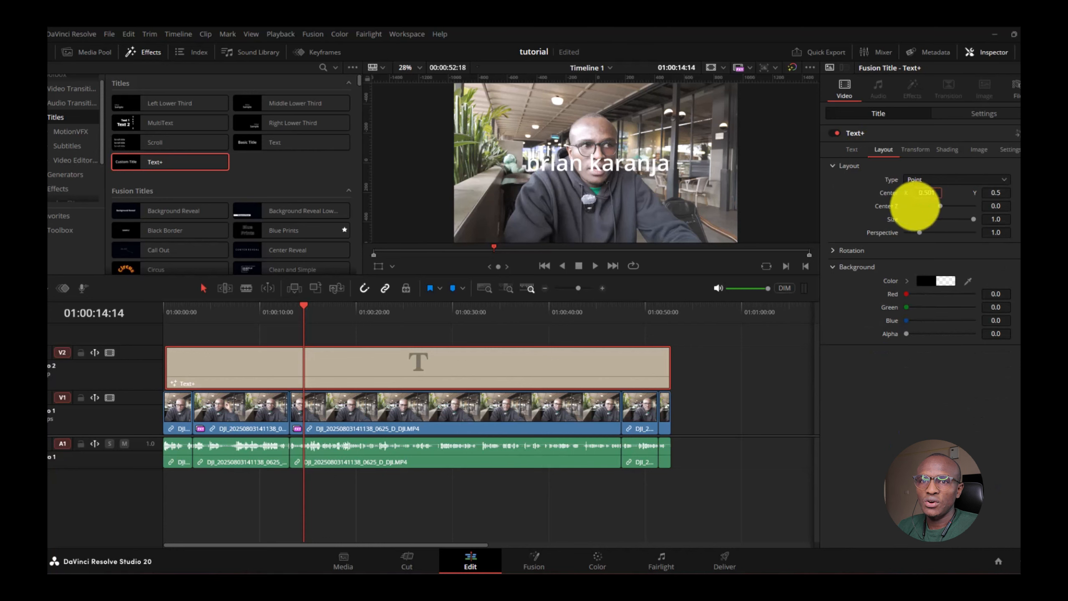
pyautogui.moveTo(997, 192); pyautogui.dragTo(487, 197)
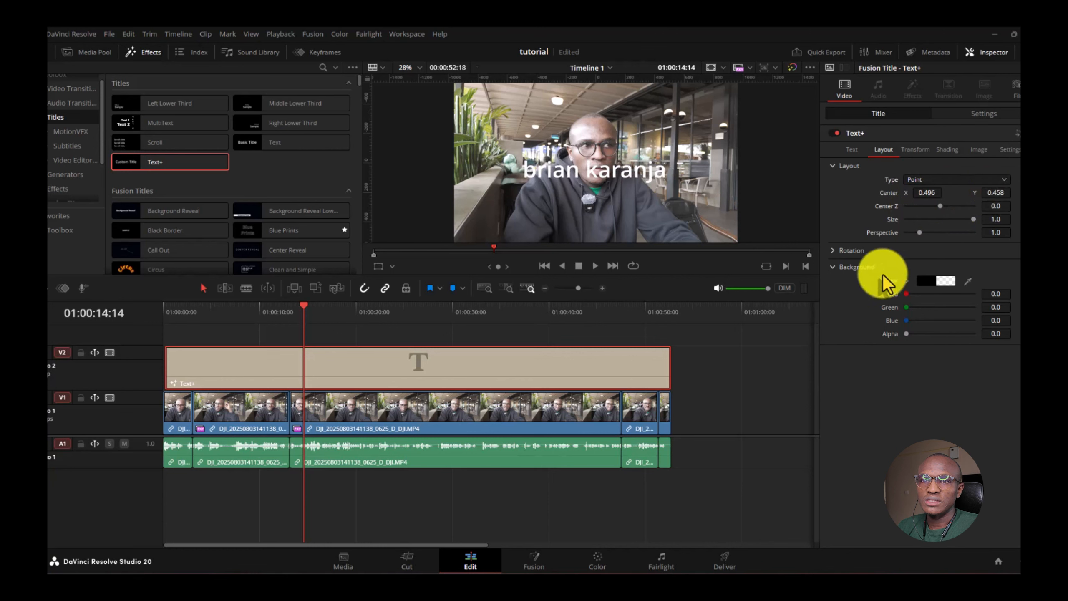
pyautogui.click(916, 149)
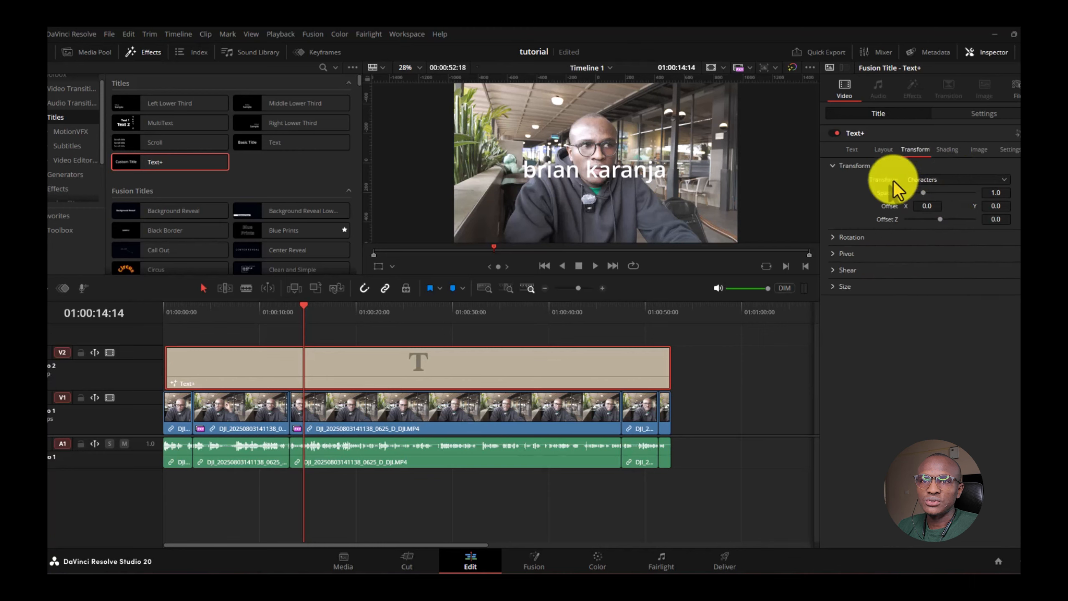
pyautogui.click(953, 179)
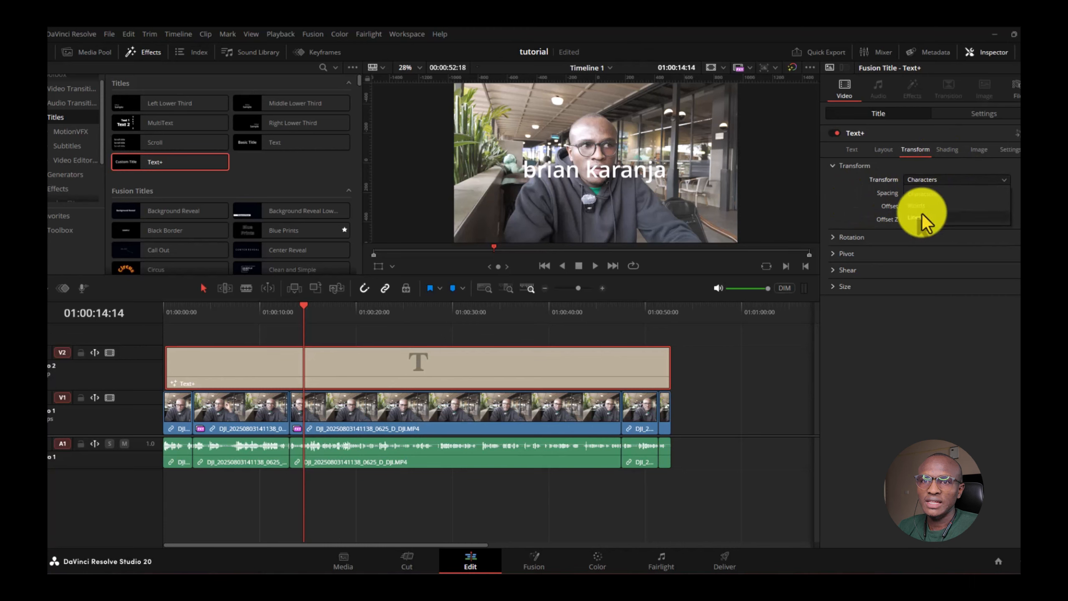
pyautogui.click(947, 178)
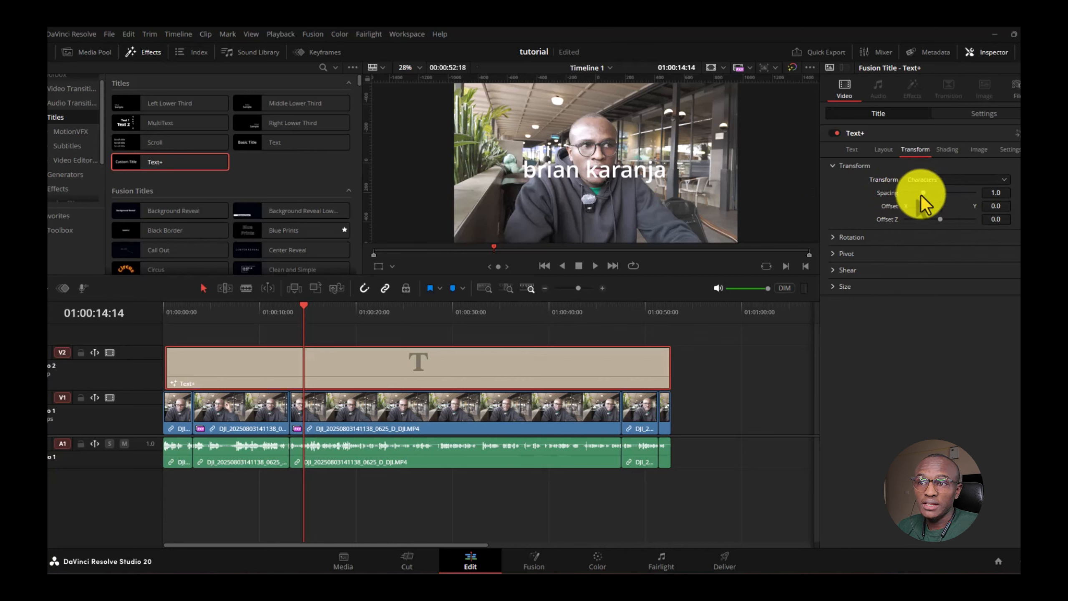
pyautogui.moveTo(923, 196); pyautogui.dragTo(932, 196)
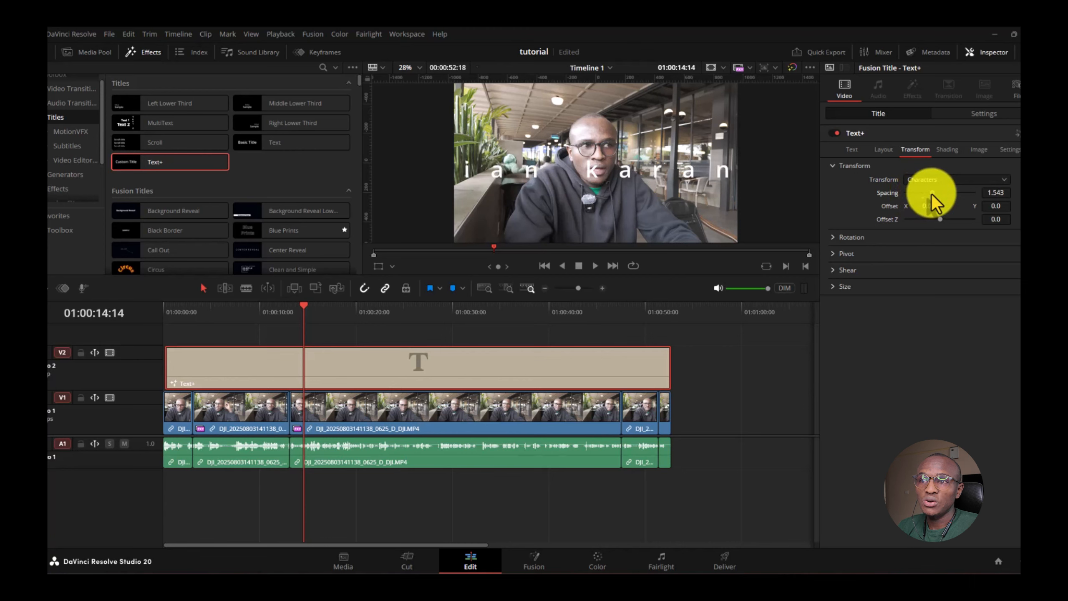
pyautogui.moveTo(932, 194)
pyautogui.mouseDown()
pyautogui.moveTo(914, 198)
pyautogui.moveTo(926, 195)
pyautogui.mouseUp()
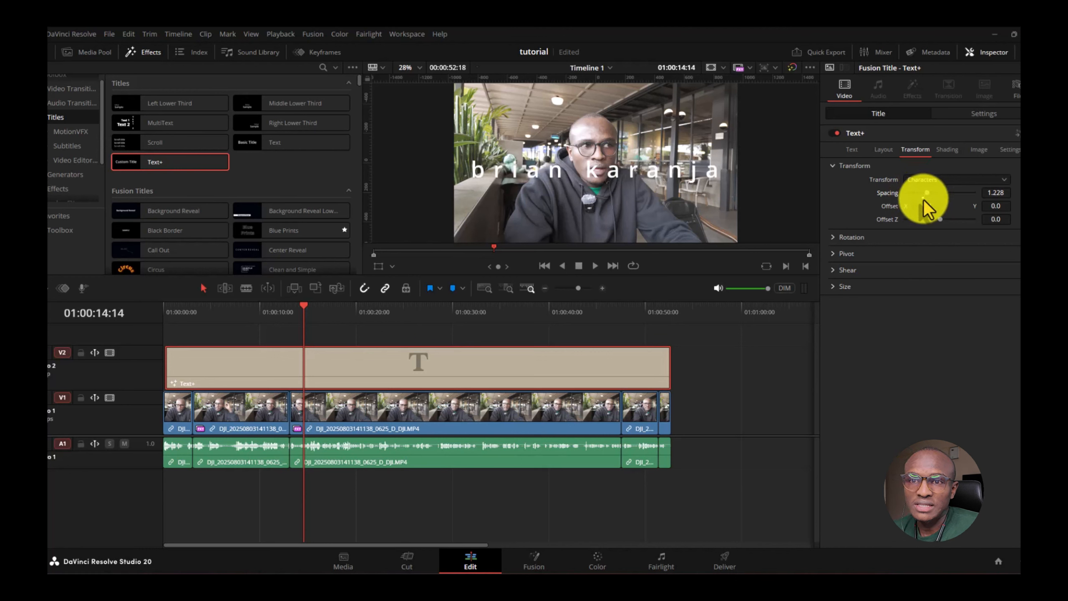
pyautogui.doubleClick(923, 199)
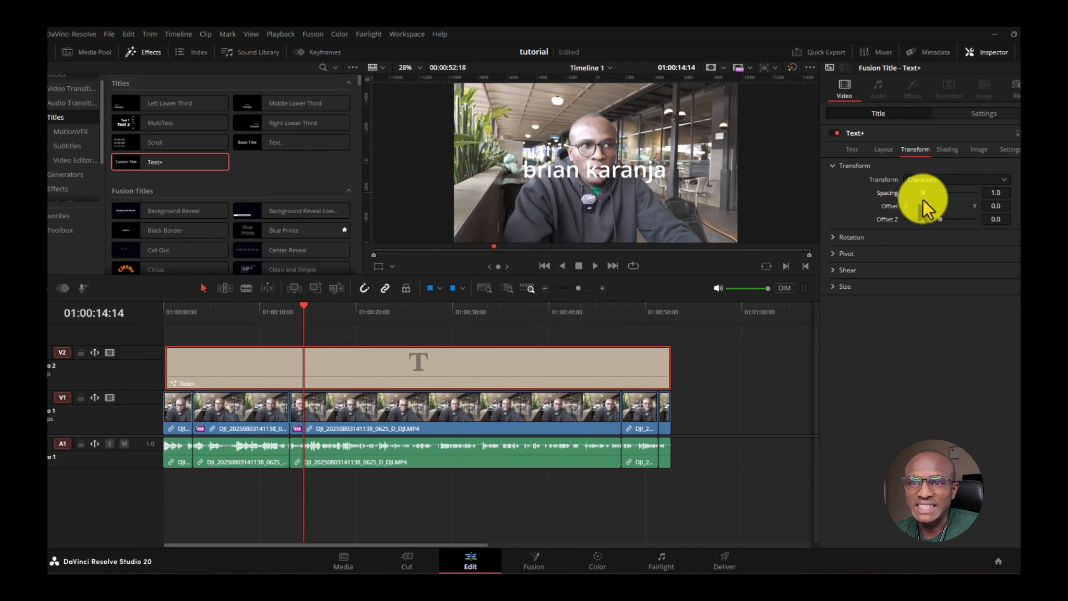
# - Enable the Black Shadow shading element (Element 3) on the title, with softness 5.0
pyautogui.click(945, 150)
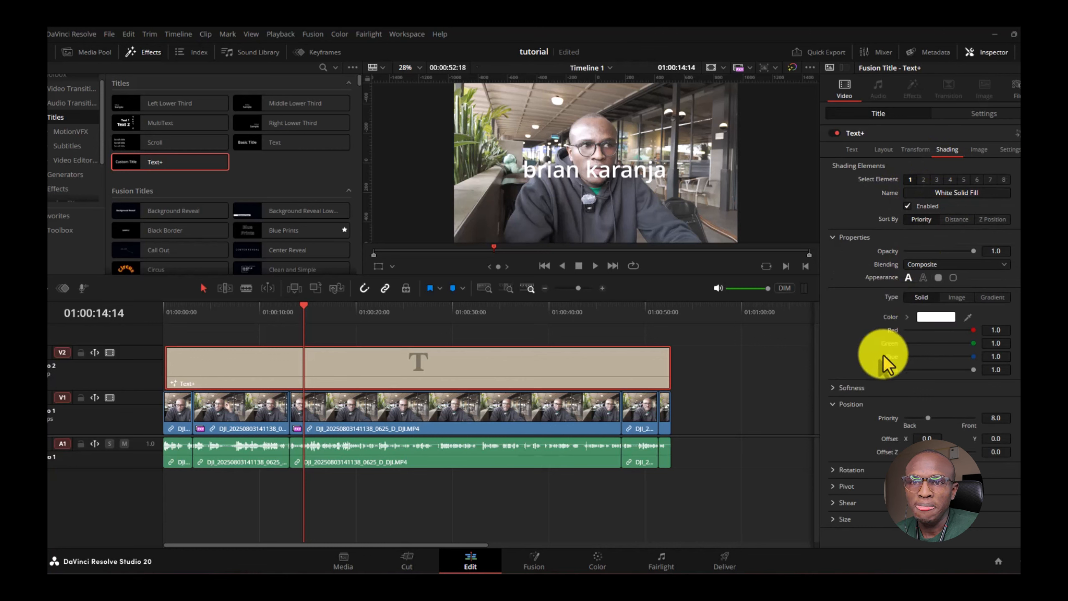
pyautogui.click(937, 180)
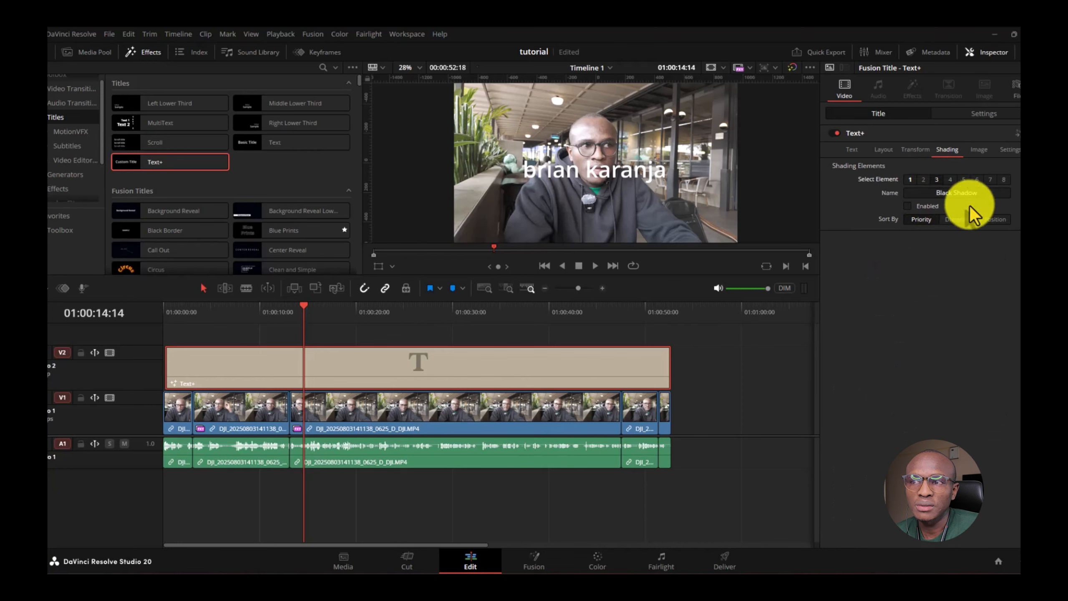
pyautogui.click(907, 205)
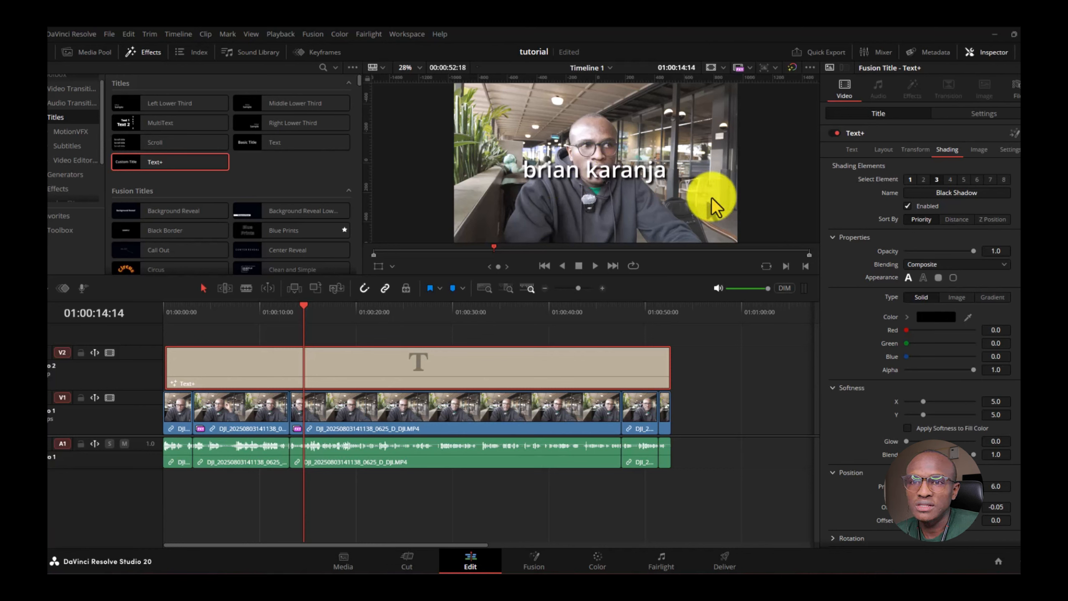
pyautogui.click(908, 206)
pyautogui.click(907, 206)
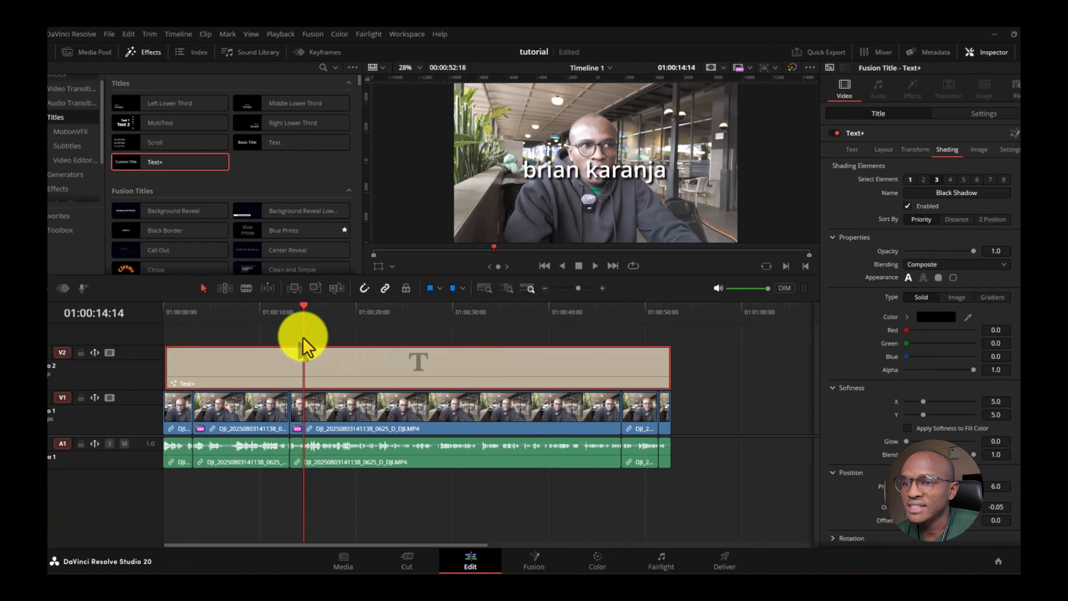
# - Trim the Text+ clip on V2 to end at the playhead near 01:00:14, then scrub to check its end
pyautogui.moveTo(665, 367); pyautogui.dragTo(336, 366)
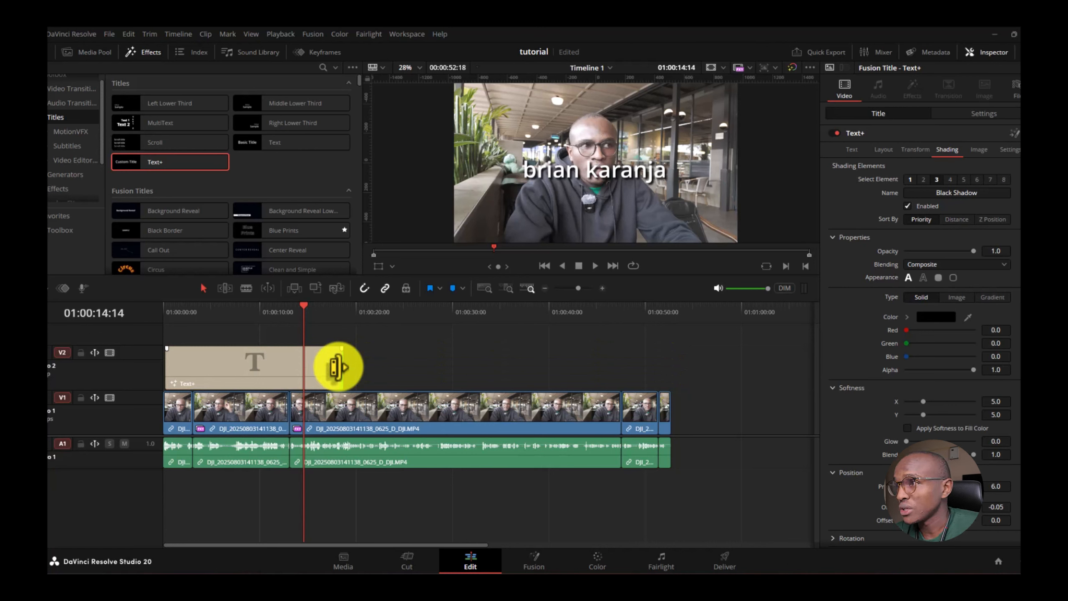
pyautogui.click(222, 369)
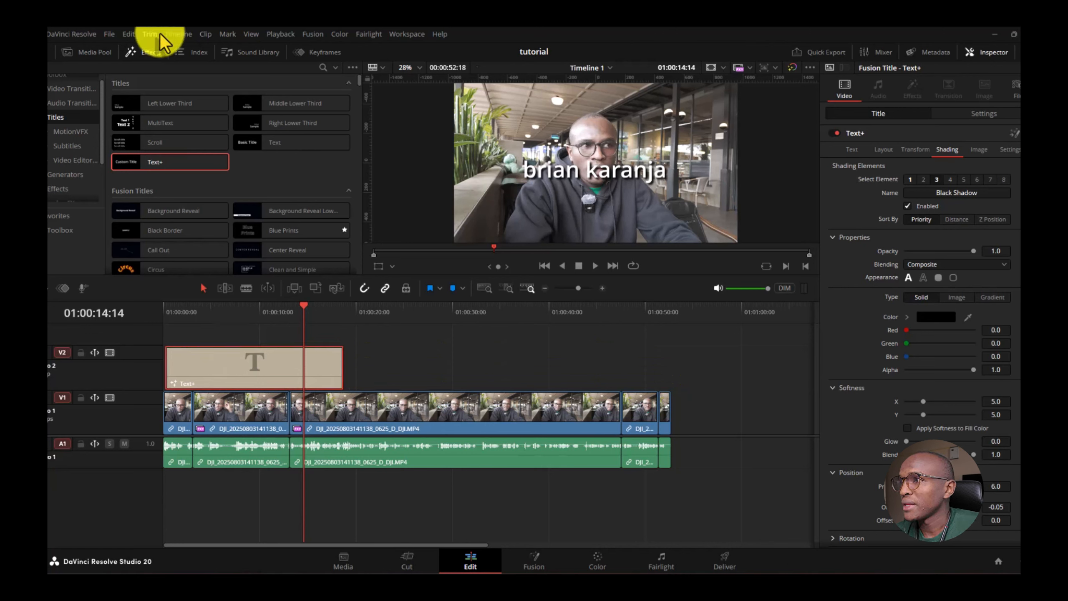
pyautogui.click(182, 34)
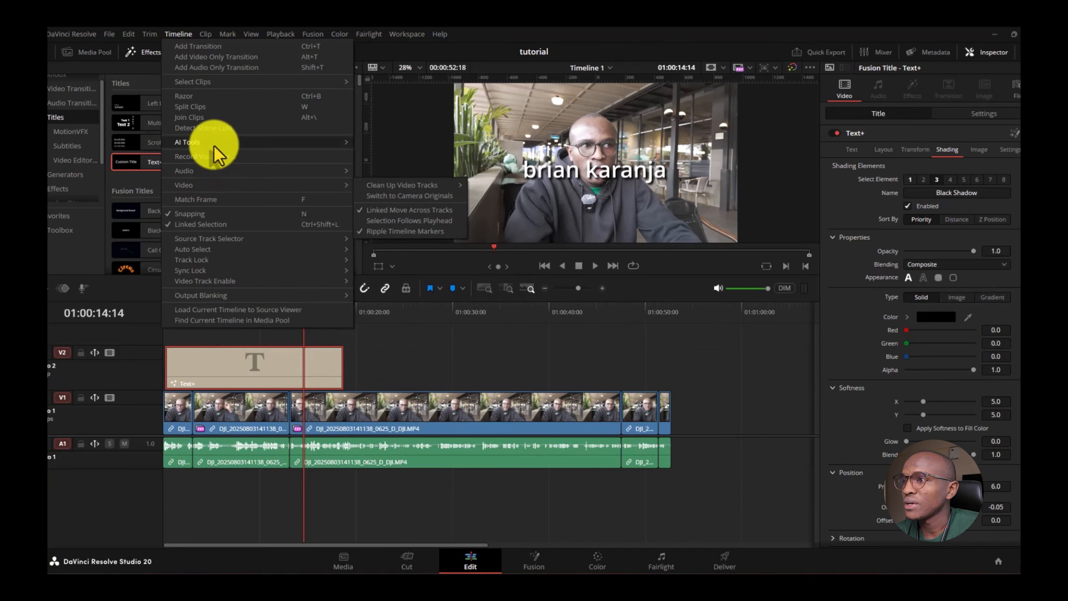
pyautogui.moveTo(215, 140)
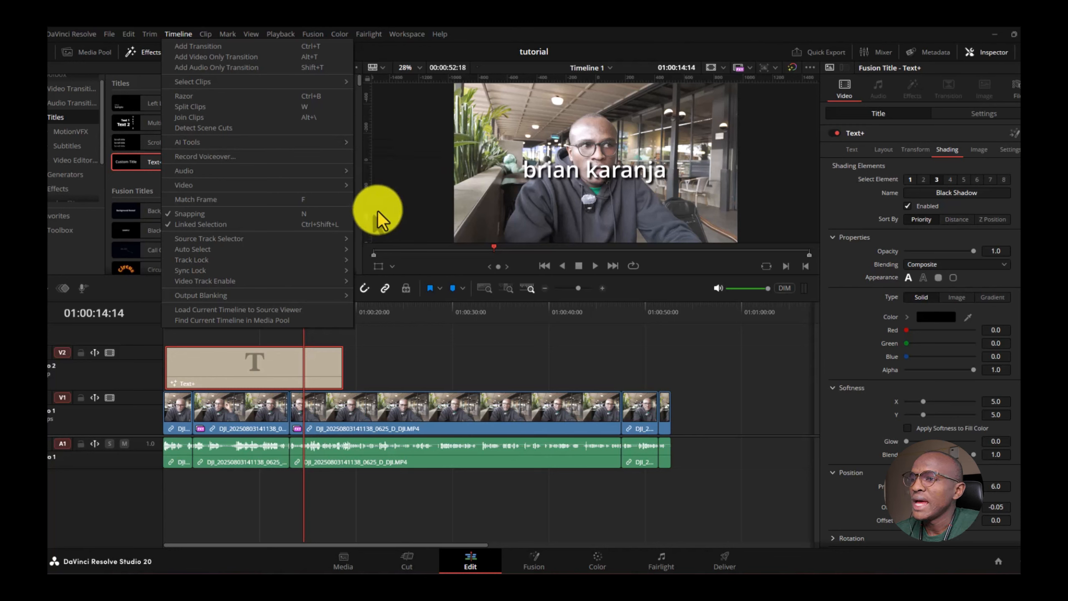
pyautogui.click(412, 336)
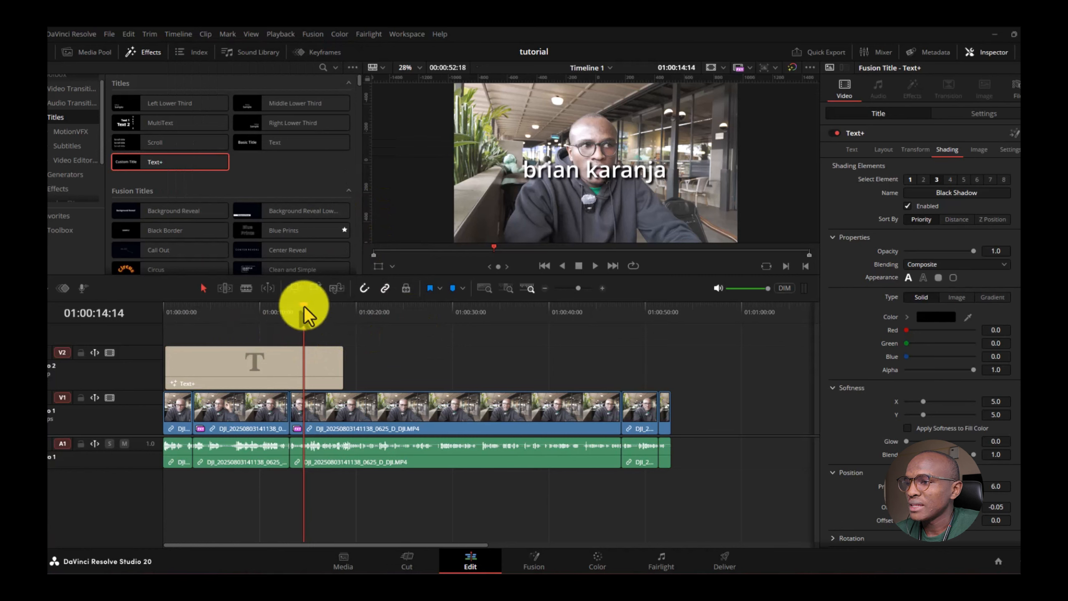
pyautogui.moveTo(304, 305)
pyautogui.mouseDown()
pyautogui.moveTo(201, 314)
pyautogui.moveTo(289, 321)
pyautogui.mouseUp()
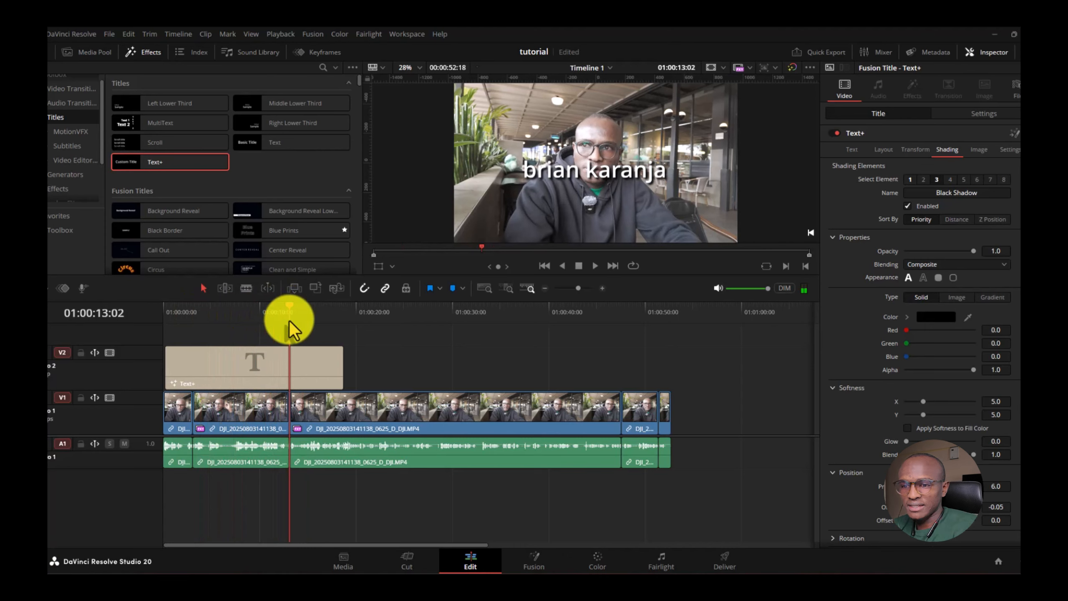